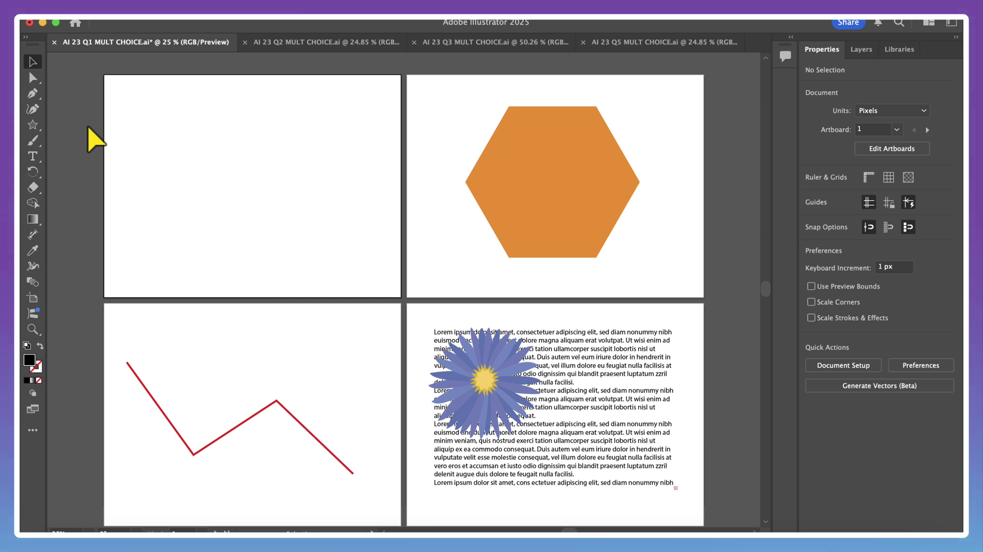
# - Add a line of placeholder point type near the upper edge of the empty first artboard, then deselect it
pyautogui.click(33, 157)
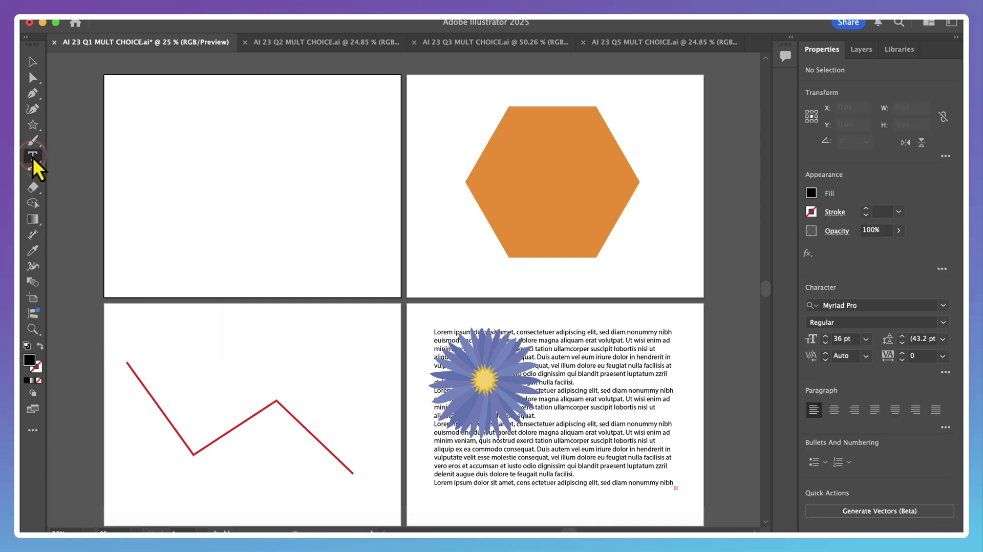
pyautogui.click(33, 157)
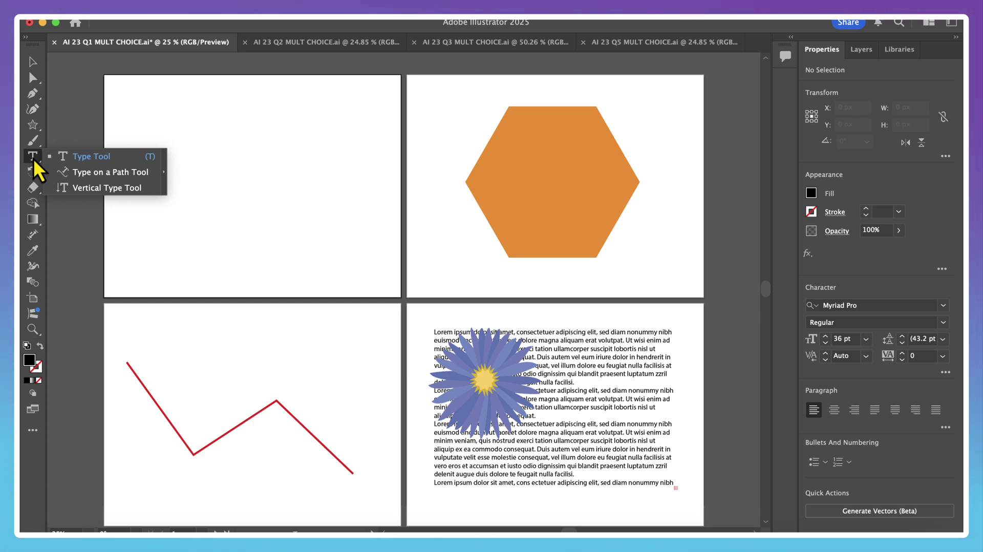
pyautogui.click(109, 157)
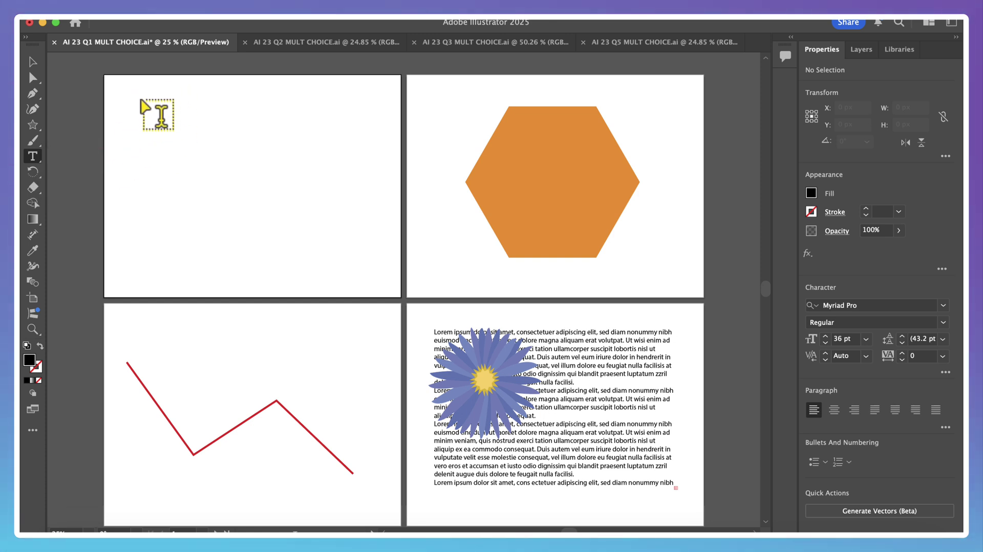
pyautogui.click(141, 99)
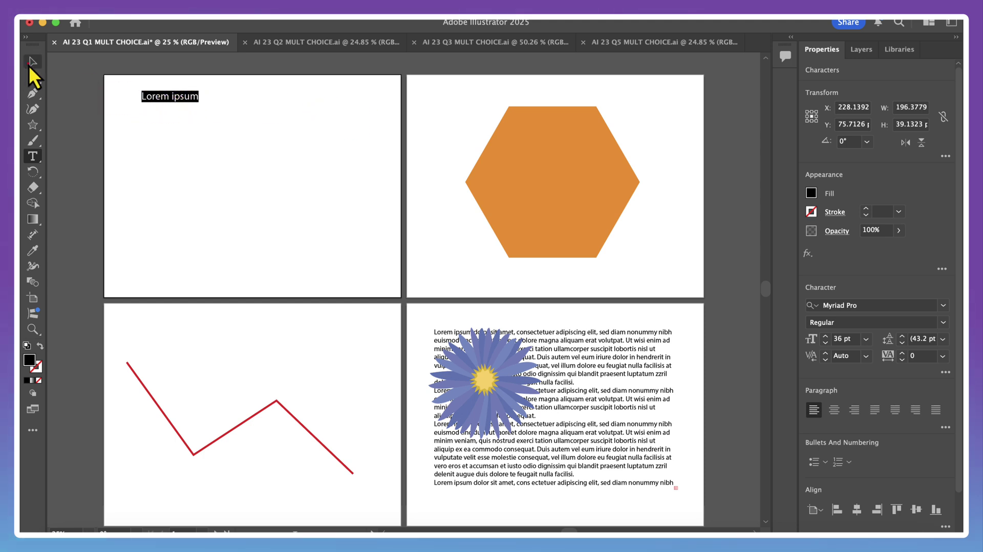
pyautogui.click(31, 63)
pyautogui.click(273, 113)
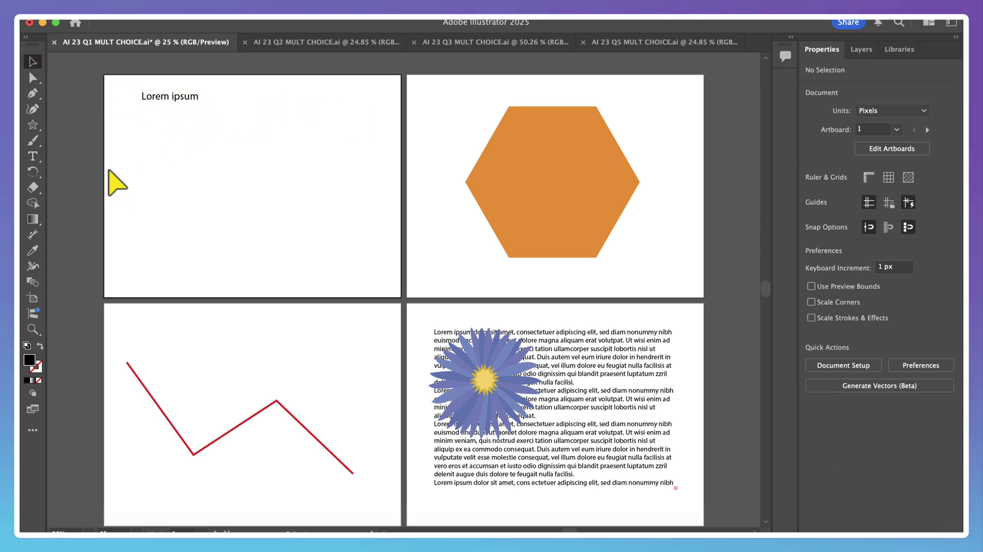
# - Create an area type box about 736 px wide and 452 px high with placeholder text below the heading line
pyautogui.click(32, 156)
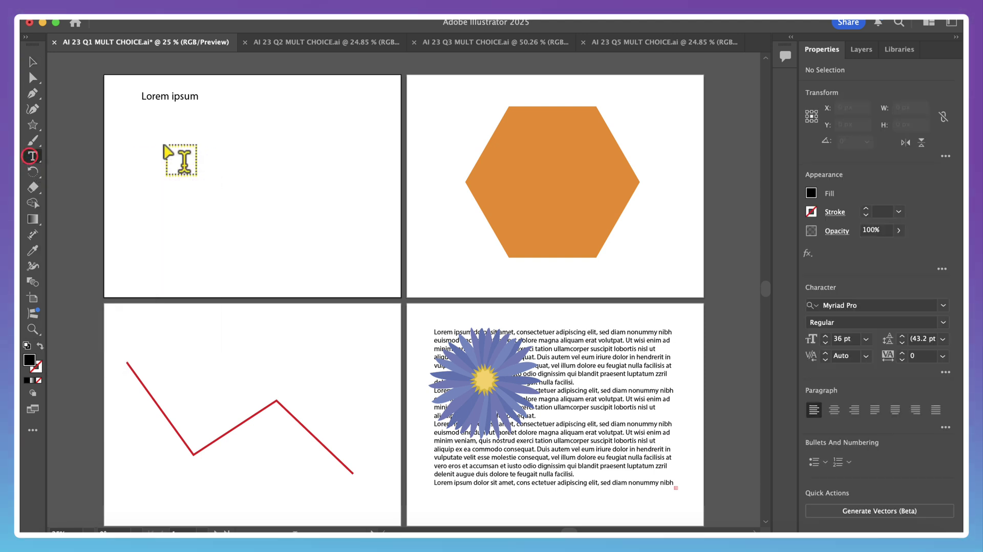
pyautogui.moveTo(120, 125); pyautogui.dragTo(335, 255)
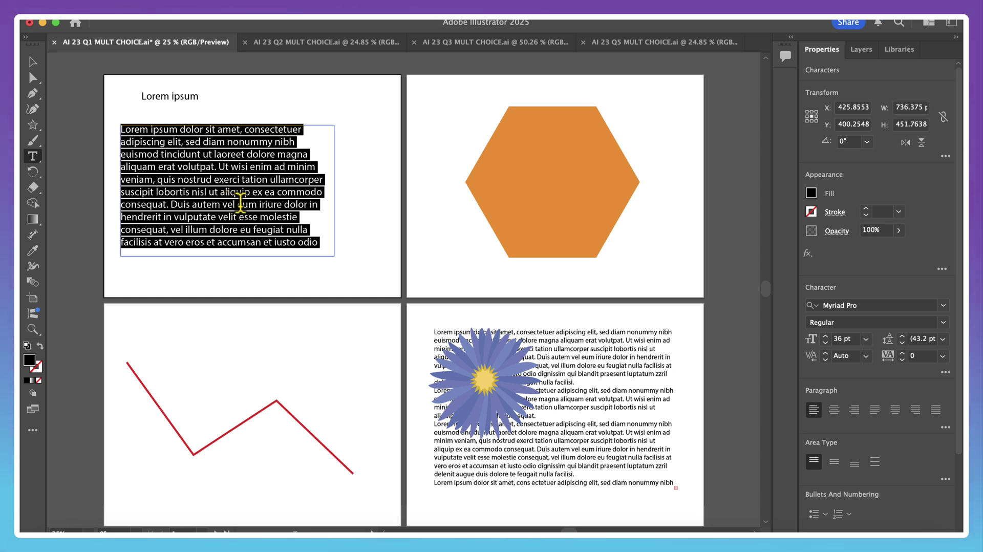
pyautogui.click(33, 62)
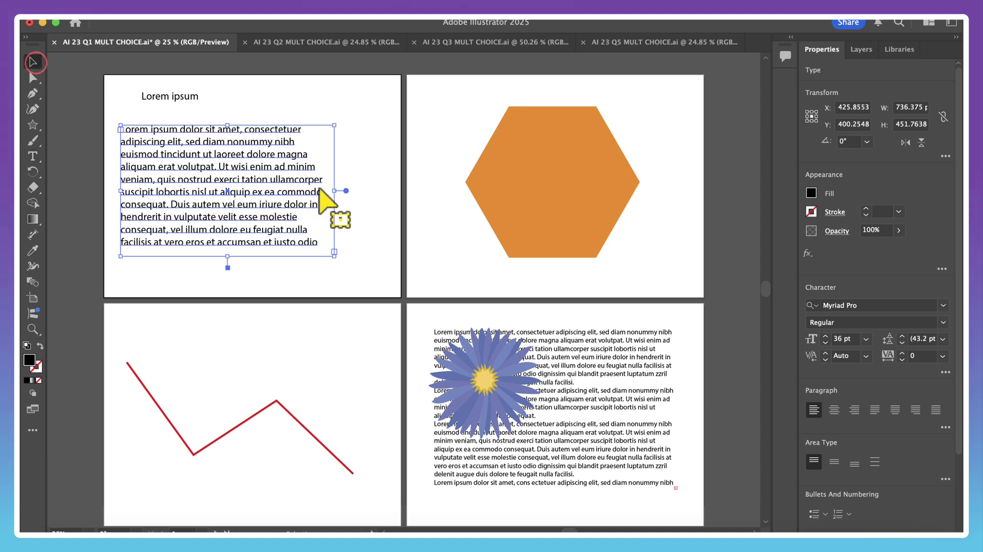
# - Narrow the paragraph's text box to about 305 px, widen it partway again to reflow the text, and deselect it
pyautogui.moveTo(336, 194); pyautogui.dragTo(213, 210)
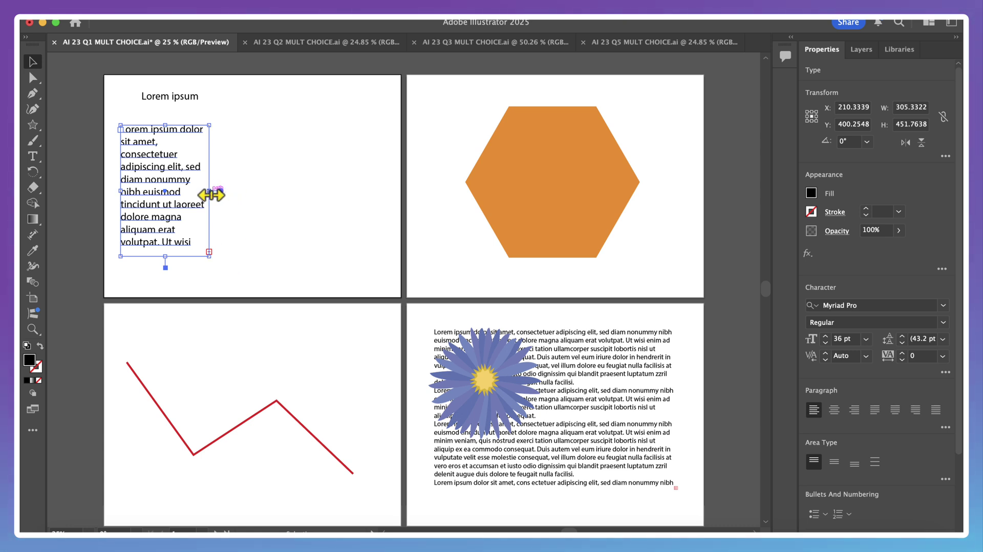
pyautogui.moveTo(211, 195); pyautogui.dragTo(285, 195)
pyautogui.click(314, 208)
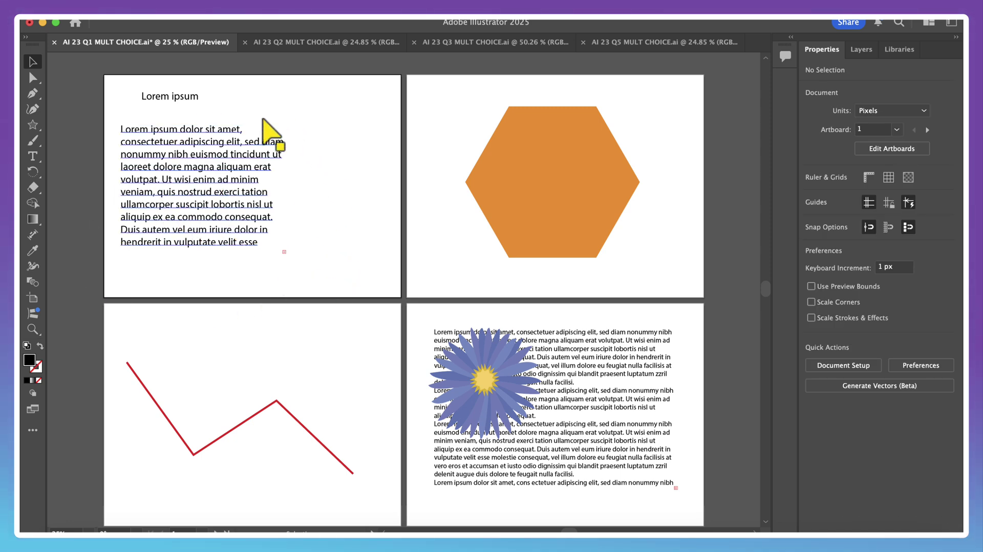
pyautogui.click(33, 330)
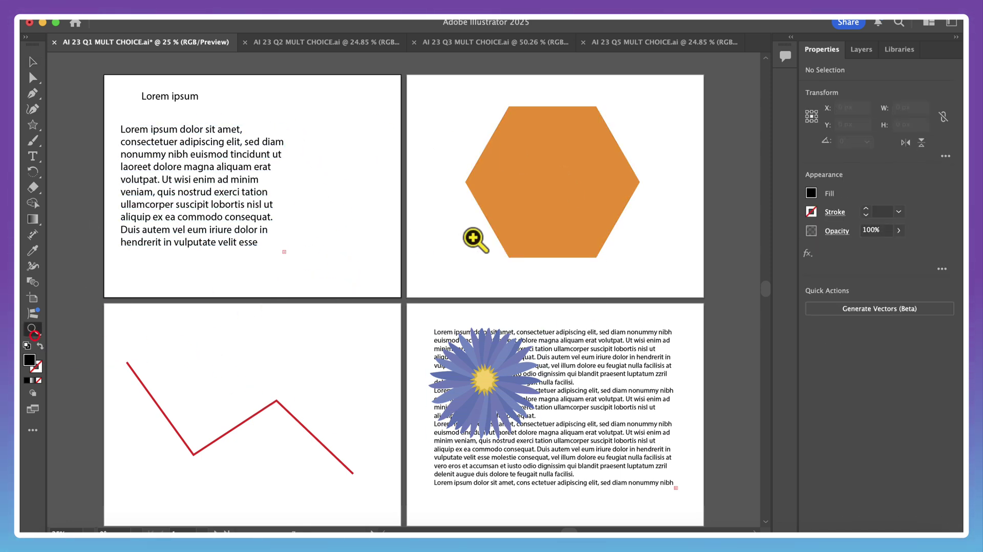
pyautogui.click(495, 255)
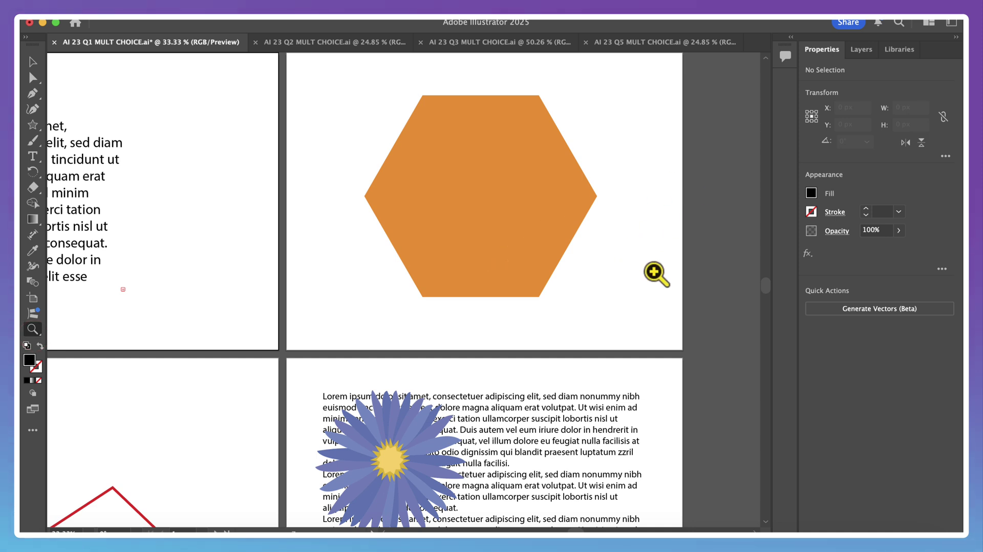
pyautogui.scroll(-1, 656, 271)
pyautogui.scroll(3, 656, 271)
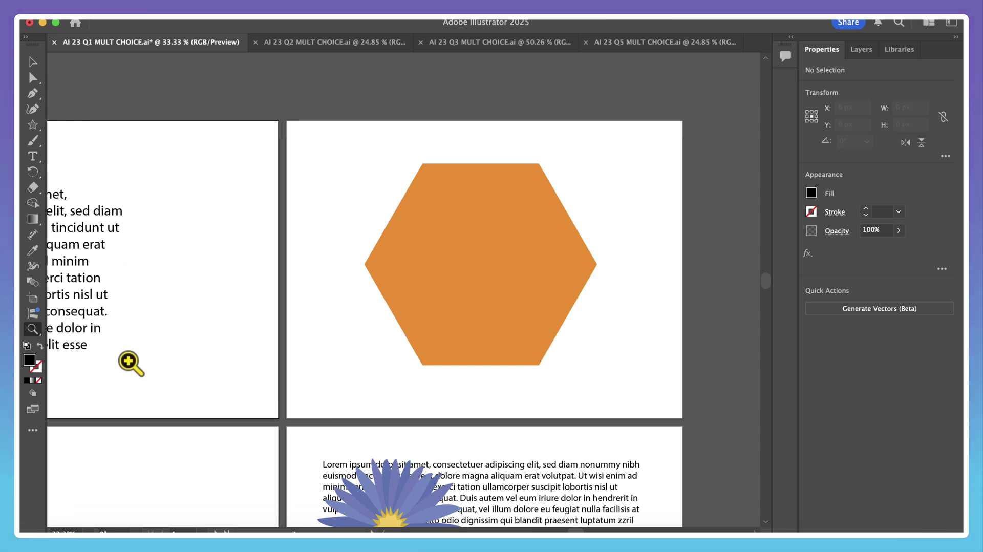
pyautogui.click(32, 431)
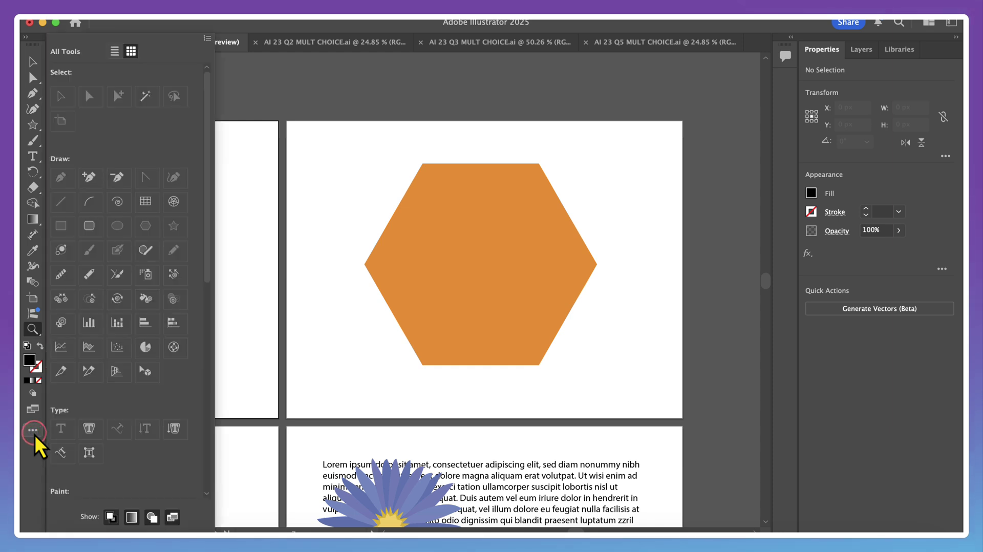
pyautogui.scroll(-5, 52, 441)
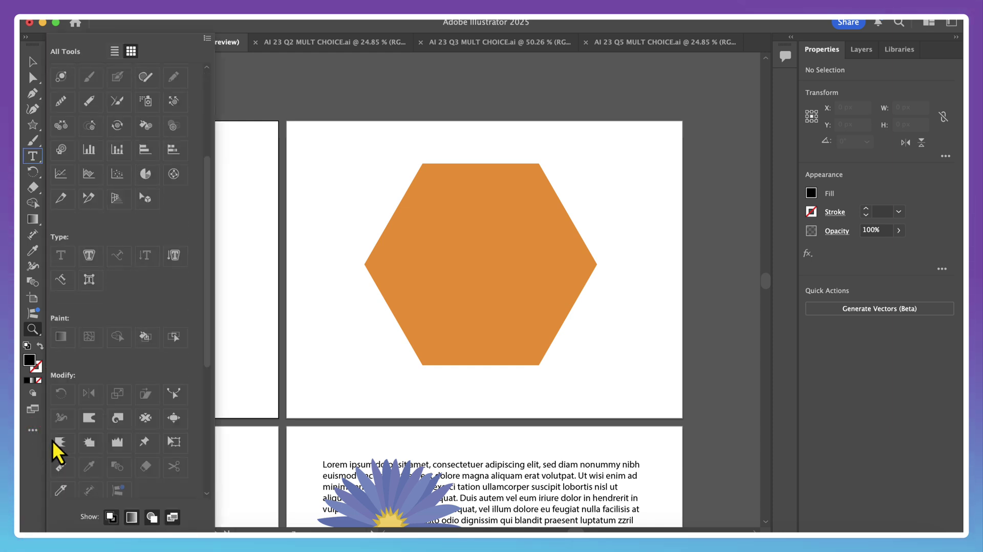
pyautogui.click(88, 257)
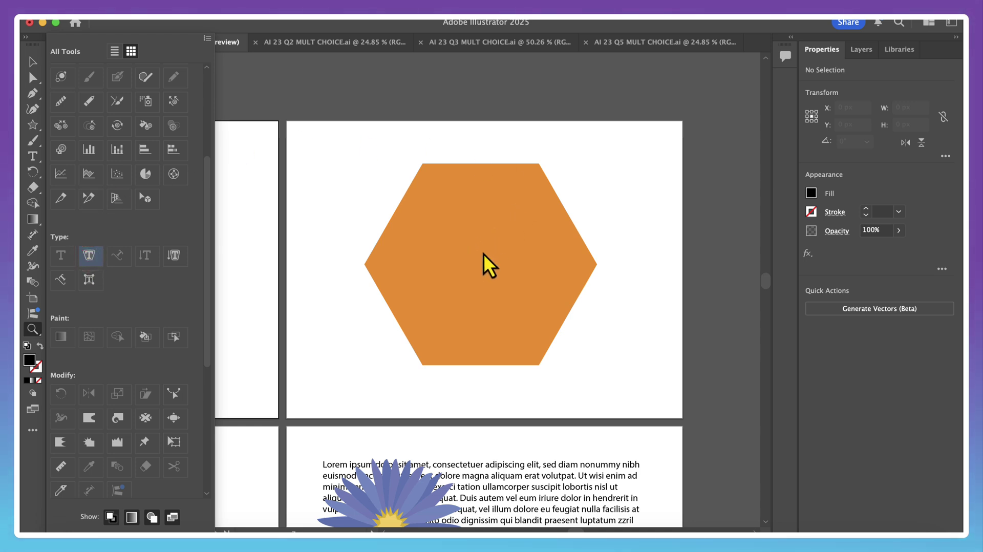
pyautogui.click(560, 23)
pyautogui.click(31, 60)
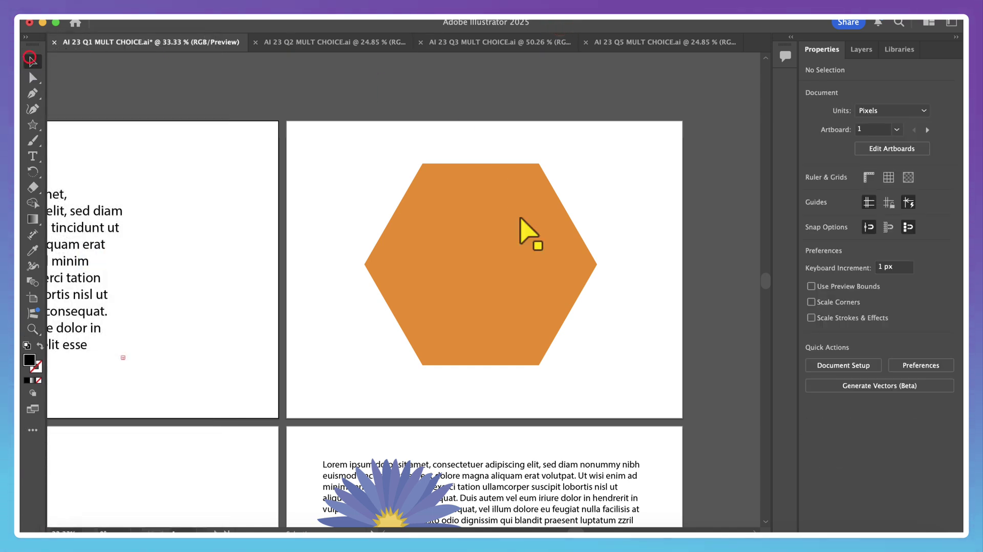
# - Convert the orange hexagon into a text area filled with placeholder text using the Area Type tool, then deselect it
pyautogui.click(454, 182)
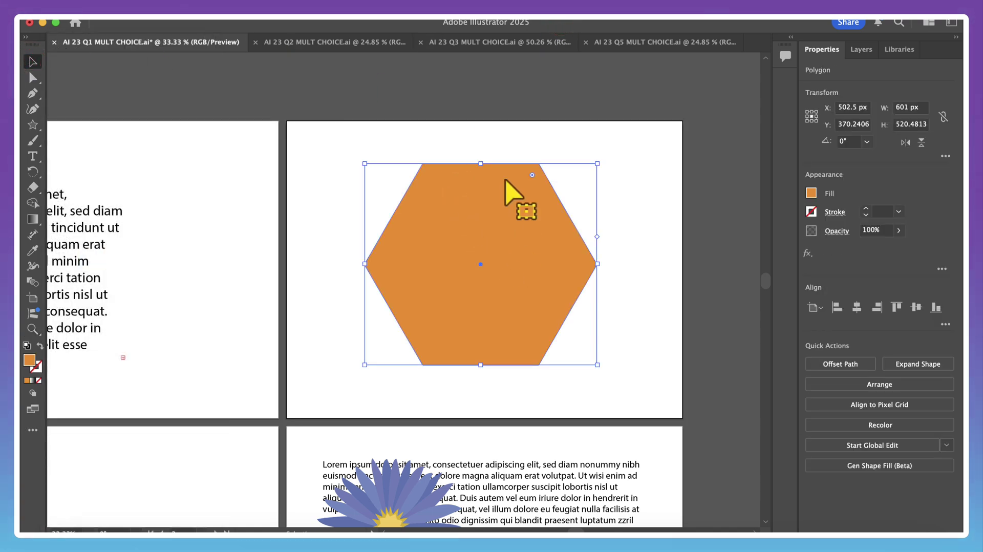
pyautogui.click(32, 430)
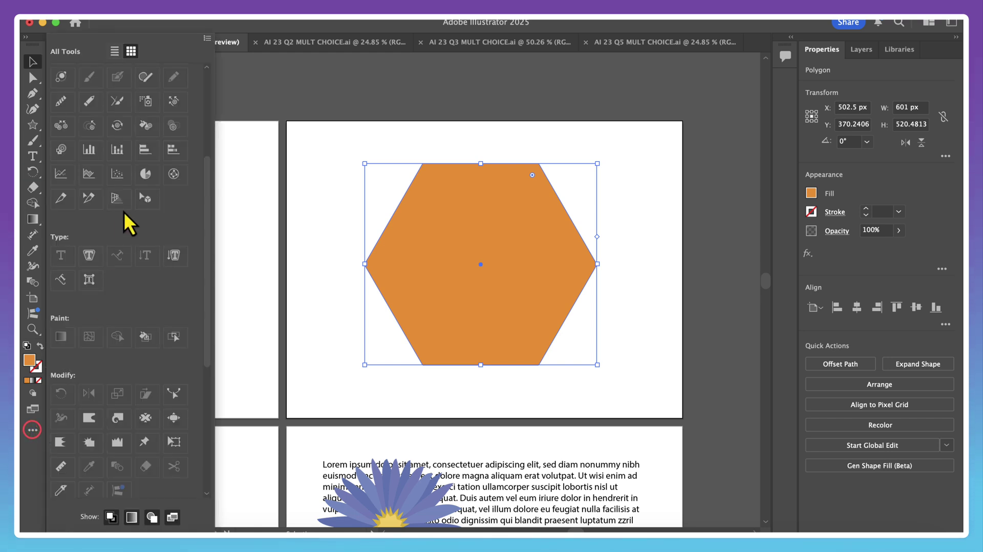
pyautogui.click(96, 257)
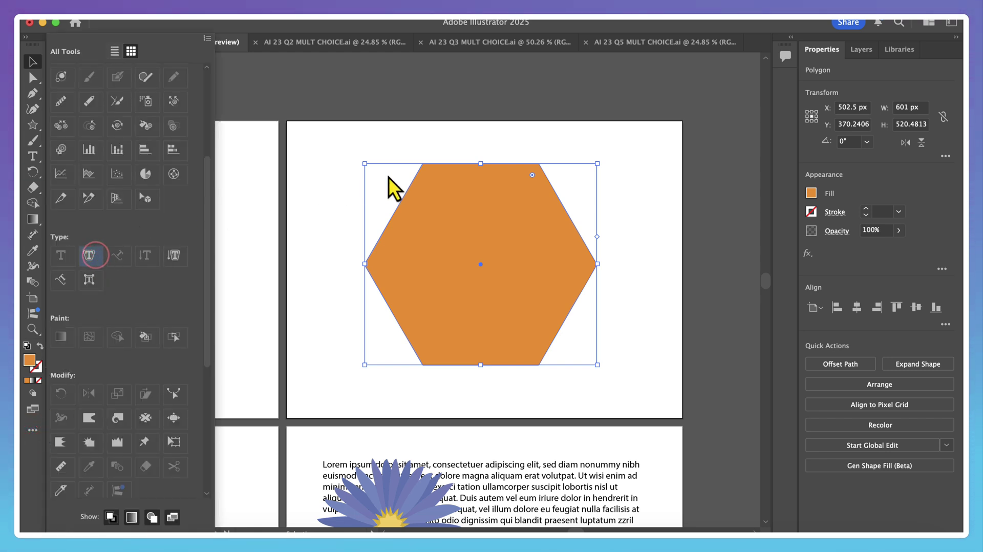
pyautogui.click(446, 166)
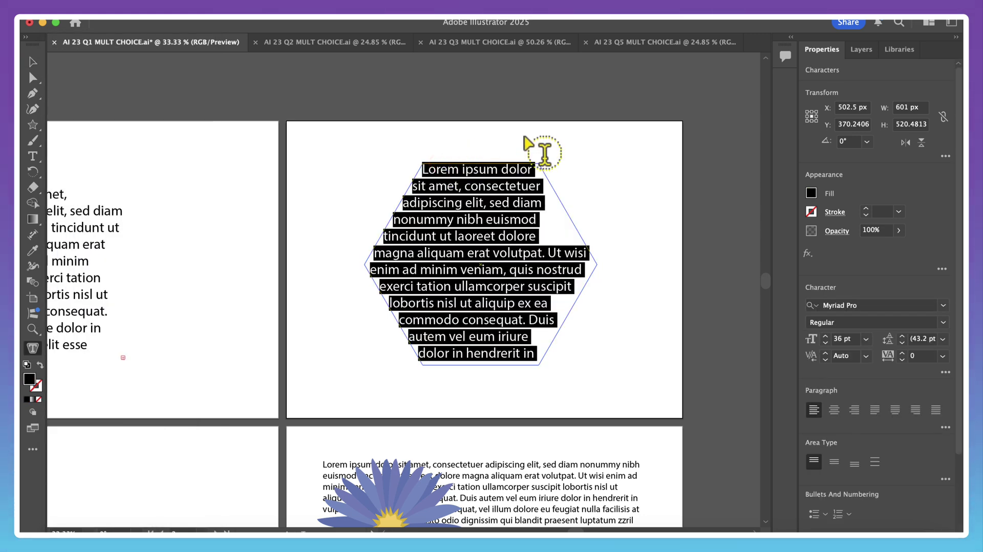
pyautogui.click(39, 62)
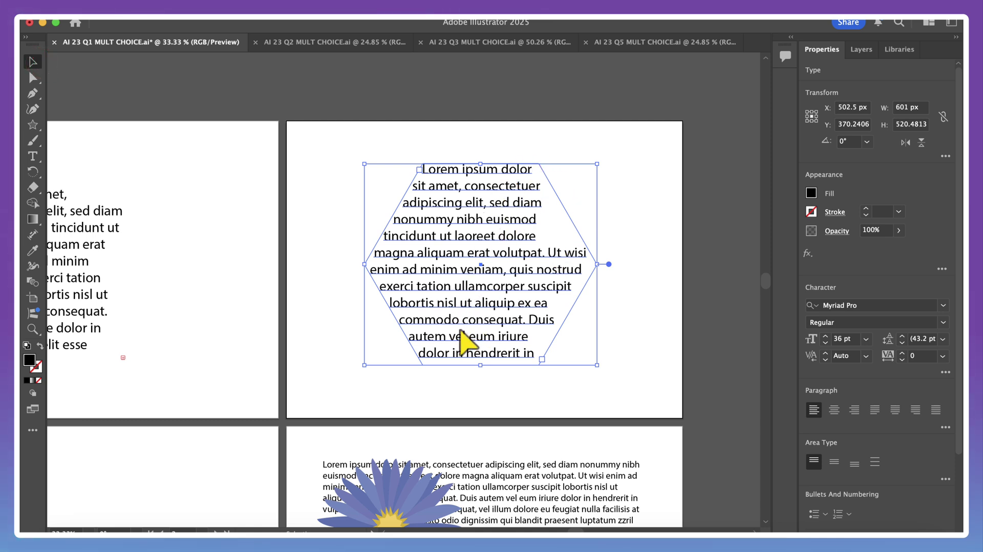
pyautogui.click(648, 343)
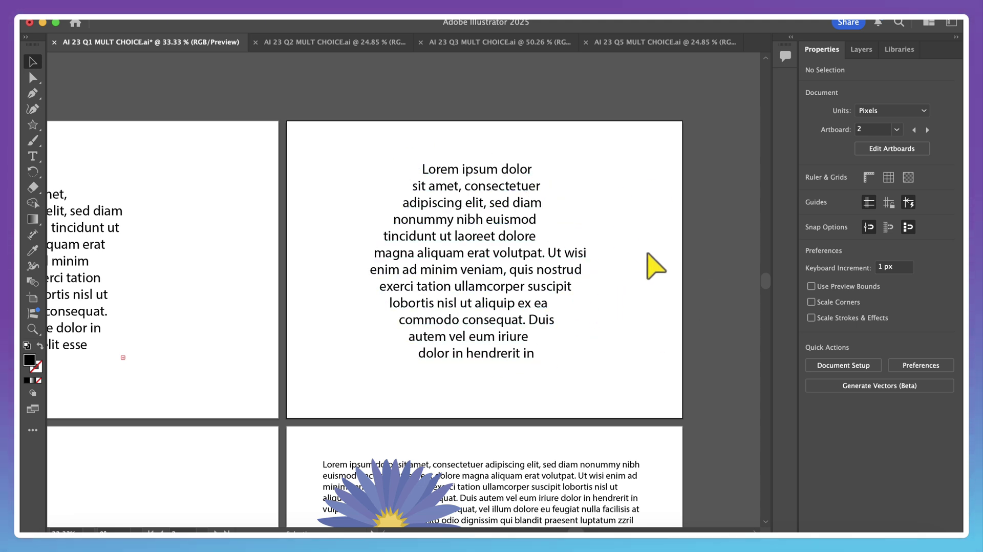
# - Delete the hexagonal text area and draw a circle about 570 px in diameter in its place
pyautogui.click(502, 233)
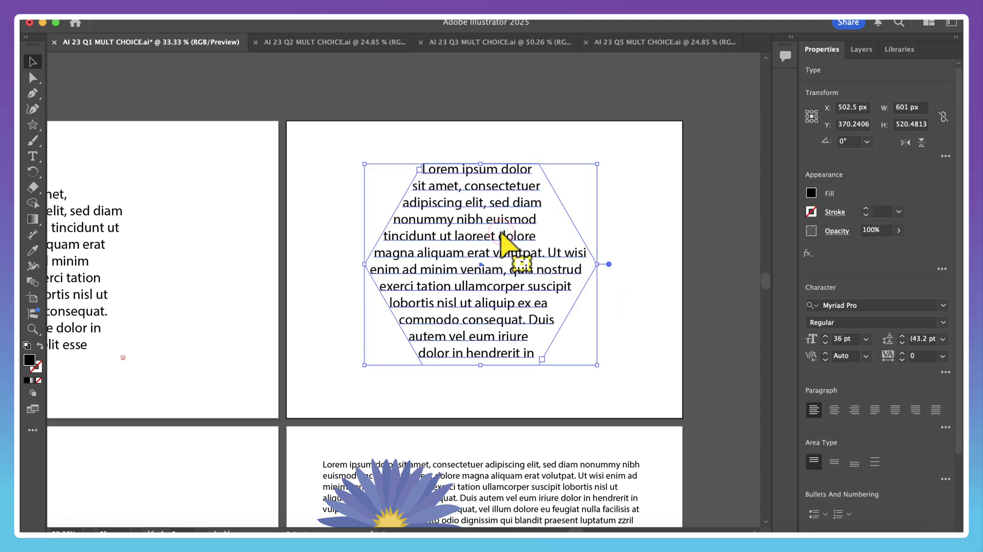
pyautogui.press('Delete')
pyautogui.click(30, 126)
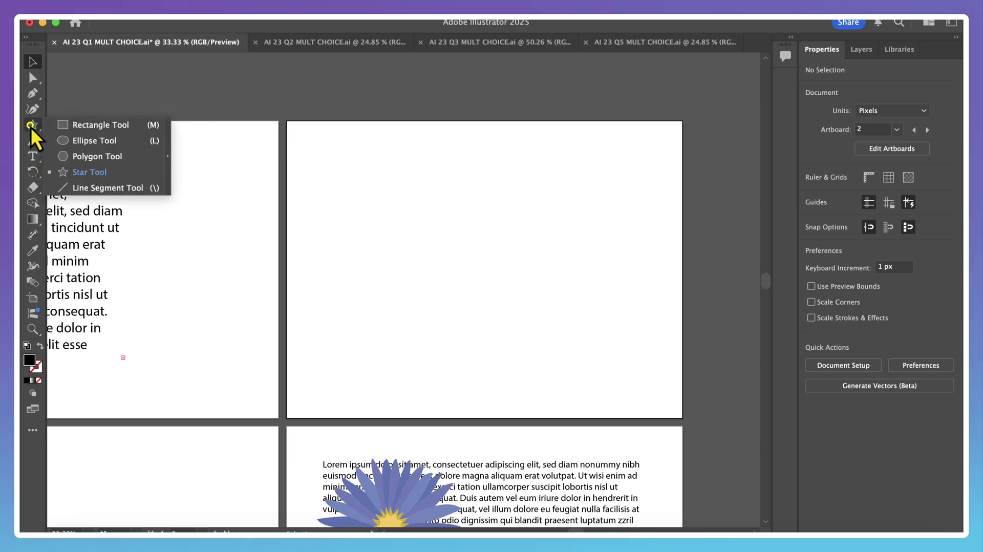
pyautogui.click(72, 141)
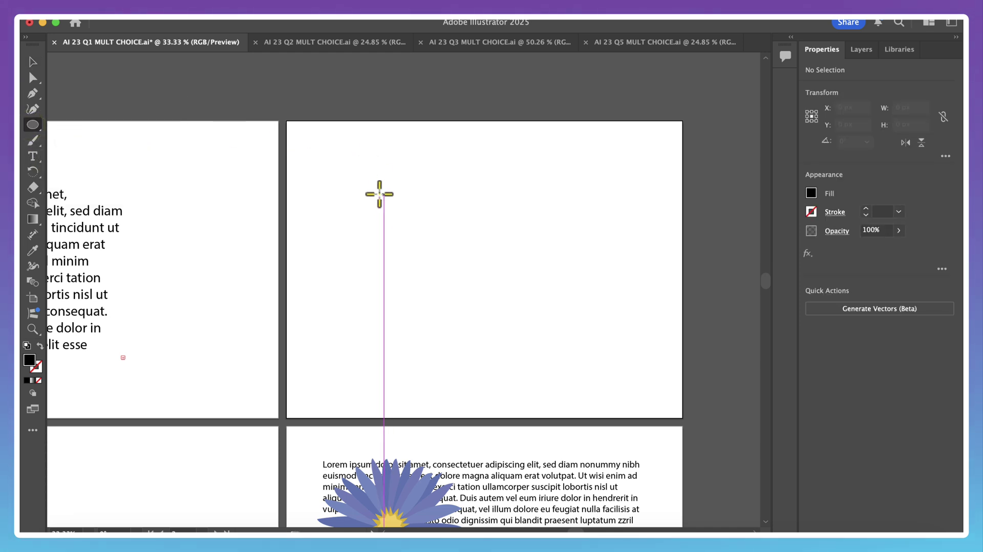
pyautogui.moveTo(364, 156); pyautogui.dragTo(585, 376)
pyautogui.press('v')
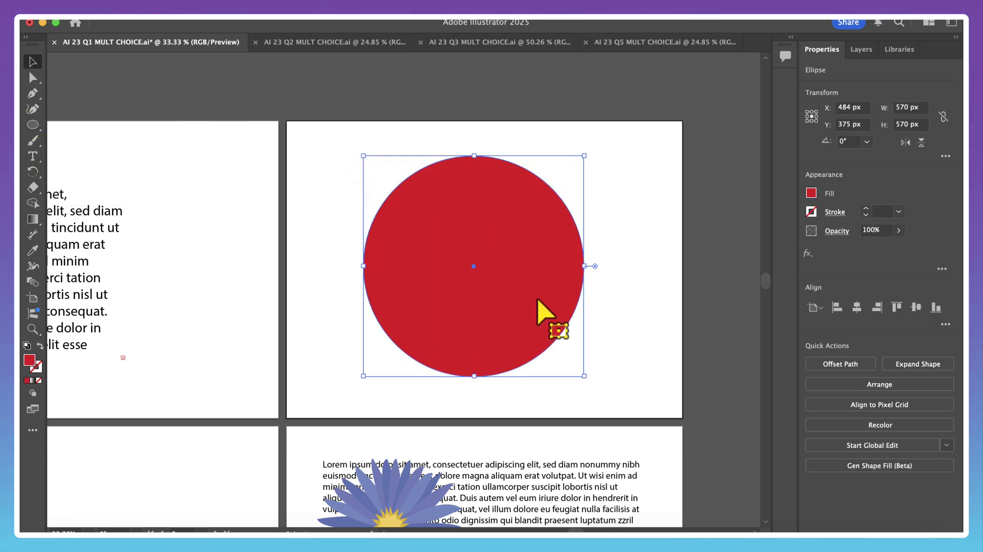
# - Convert the red circle into a text area filled with placeholder text using the Area Type tool, then deselect it
pyautogui.click(34, 432)
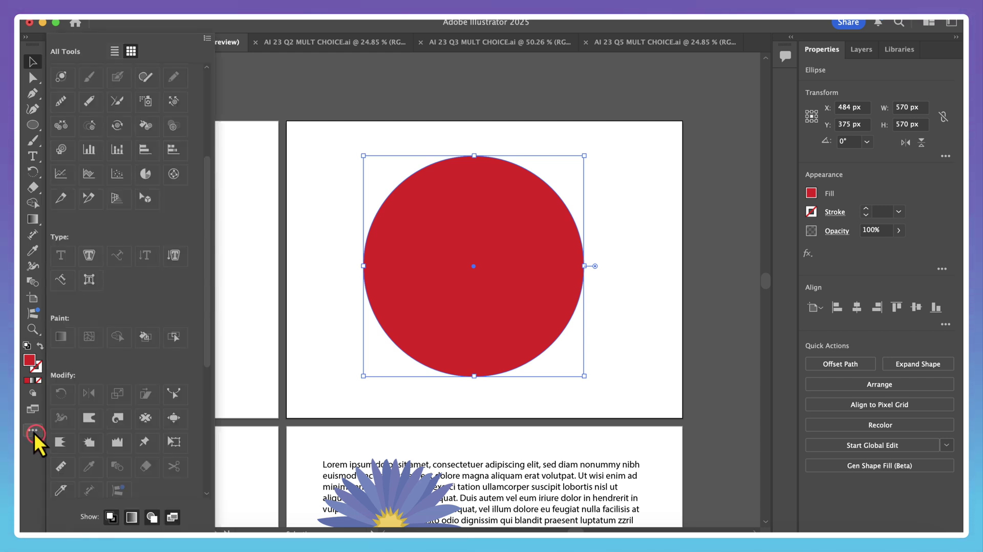
pyautogui.click(90, 260)
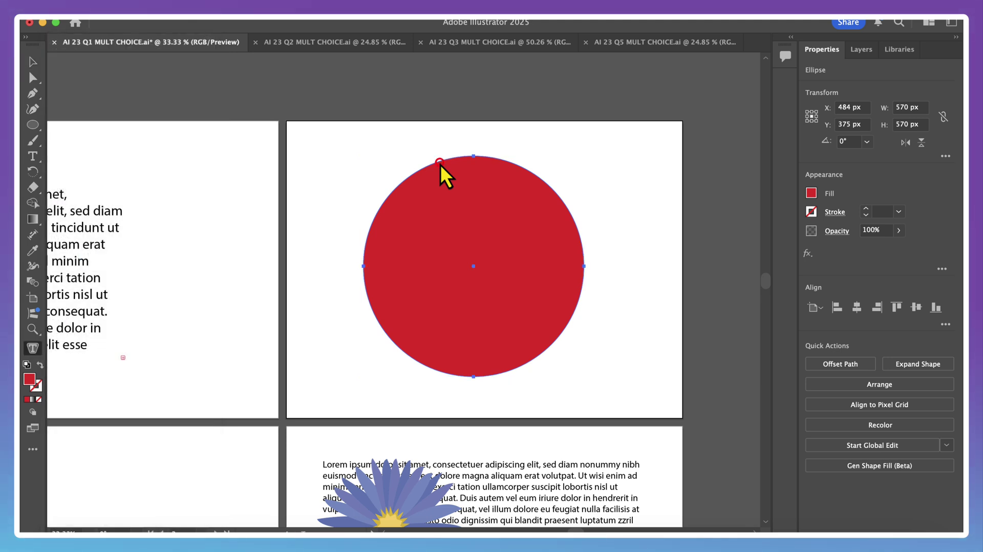
pyautogui.click(439, 161)
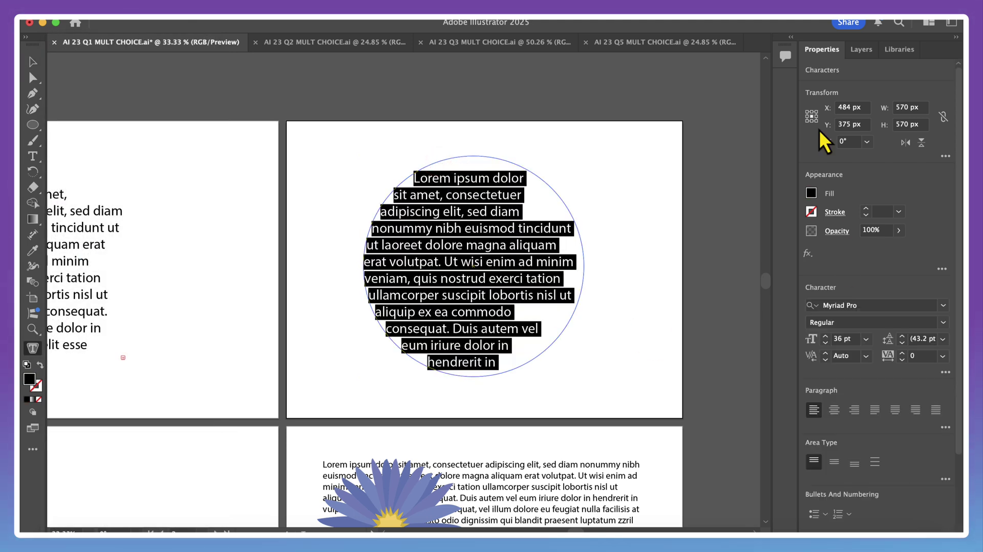
pyautogui.click(28, 61)
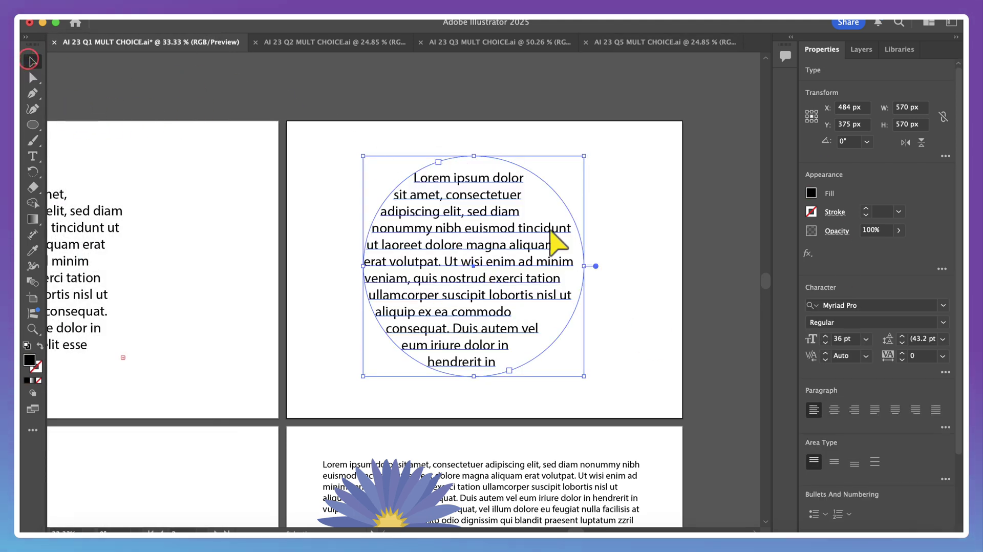
pyautogui.click(621, 312)
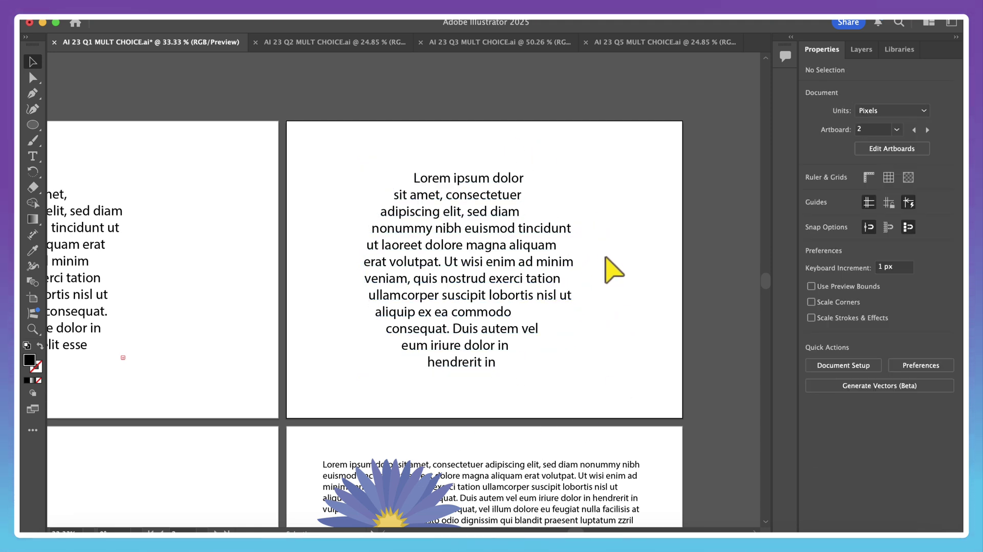
# - Convert the red zigzag line into a type path filled with placeholder text using the Type on a Path tool, then deselect it
pyautogui.scroll(-5, 616, 272)
pyautogui.hscroll(-6, 610, 268)
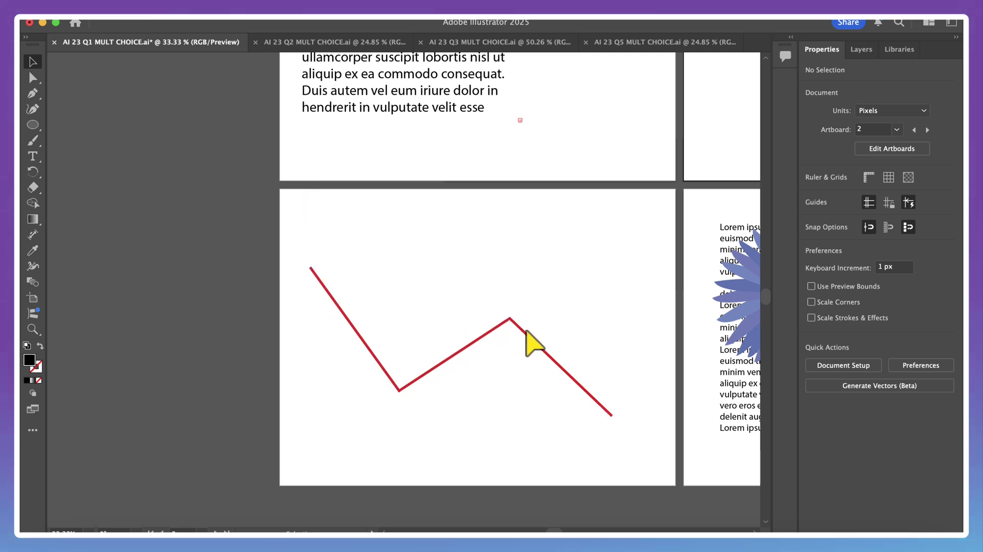
pyautogui.click(32, 157)
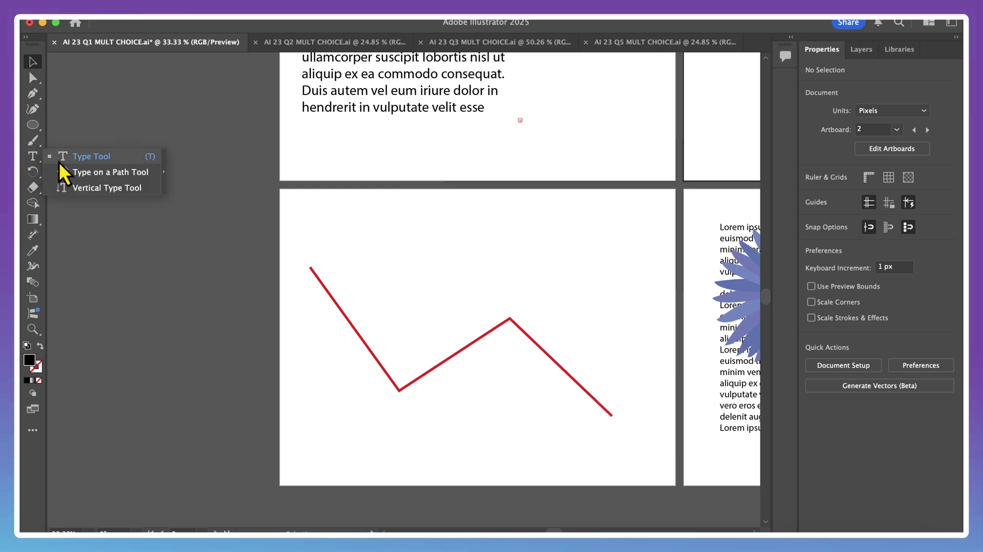
pyautogui.click(93, 174)
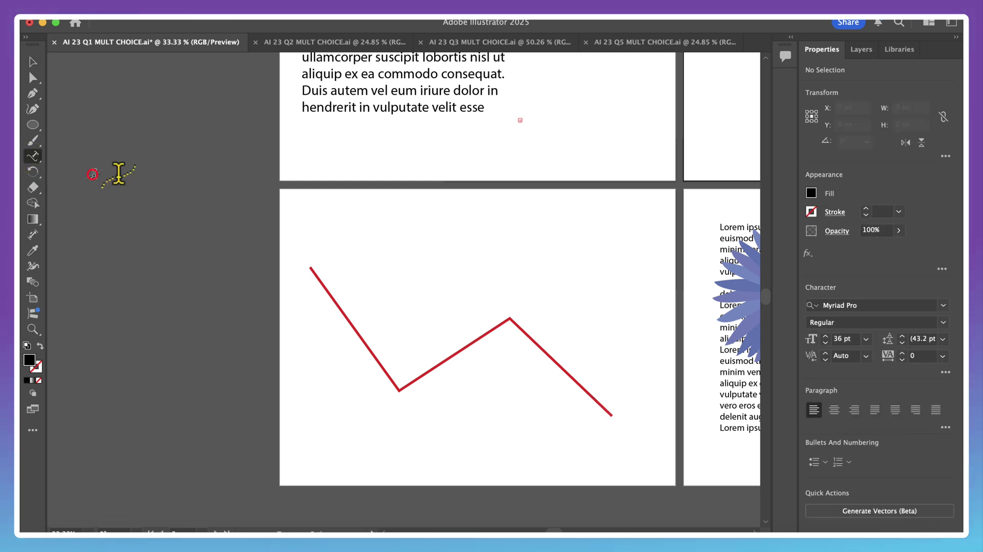
pyautogui.click(315, 267)
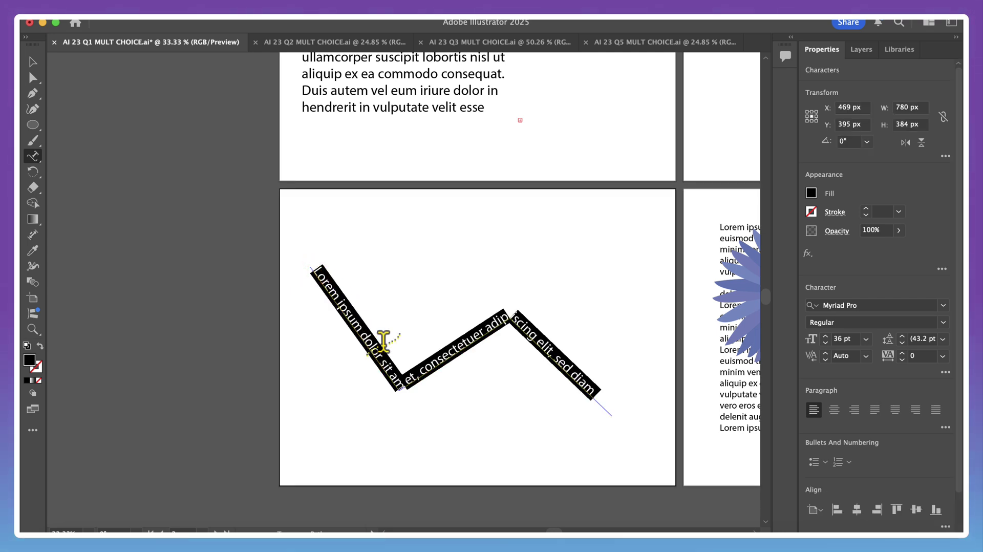
pyautogui.click(33, 73)
pyautogui.click(32, 63)
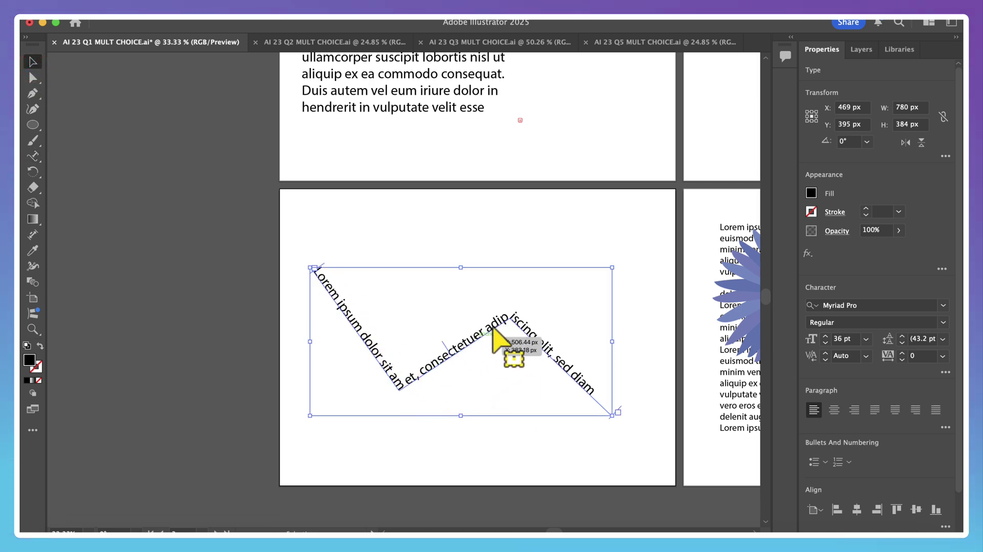
pyautogui.click(648, 392)
# - Select the blue flower together with the paragraph behind it, apply a text wrap, accept the notice, and deselect
pyautogui.hscroll(10, 650, 395)
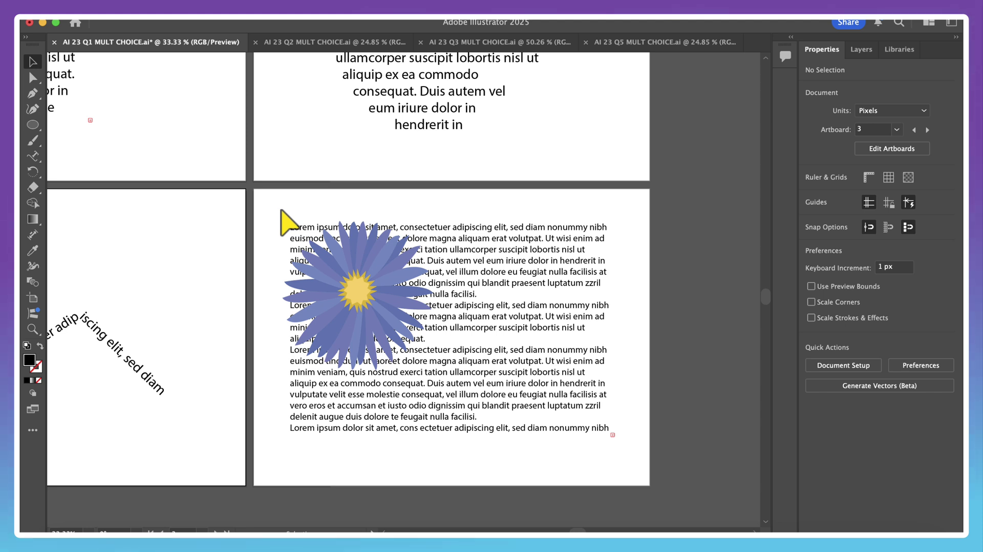
pyautogui.moveTo(277, 205); pyautogui.dragTo(556, 457)
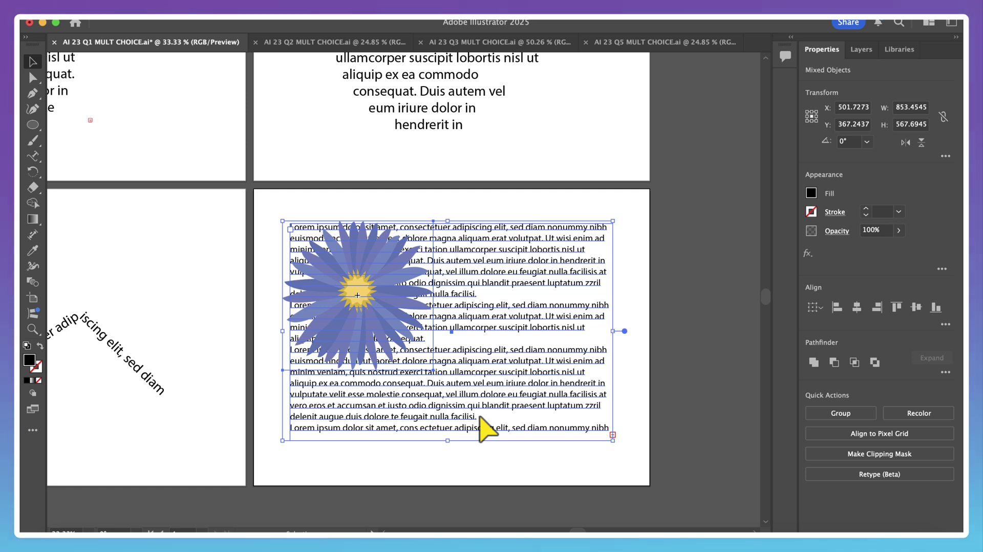
pyautogui.click(182, 21)
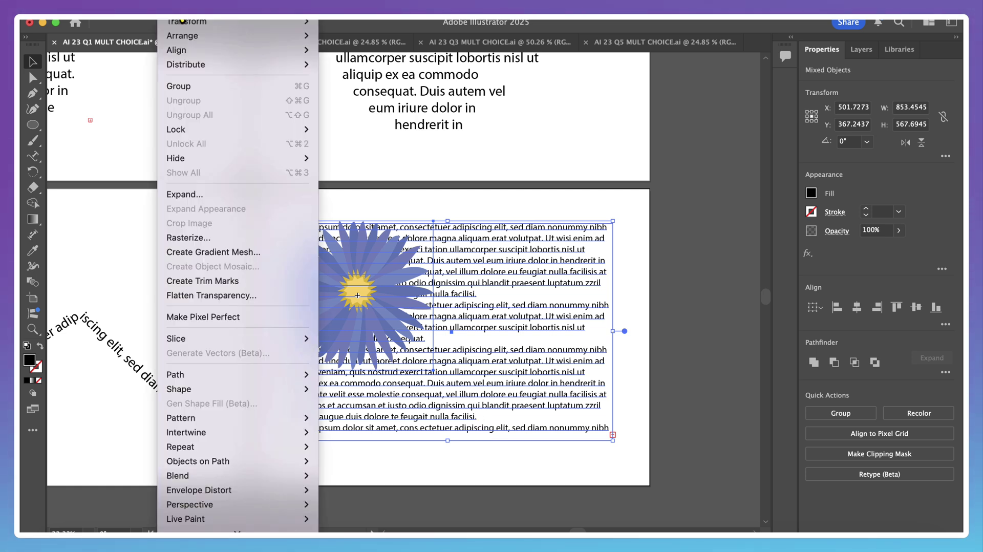
pyautogui.scroll(-5, 230, 517)
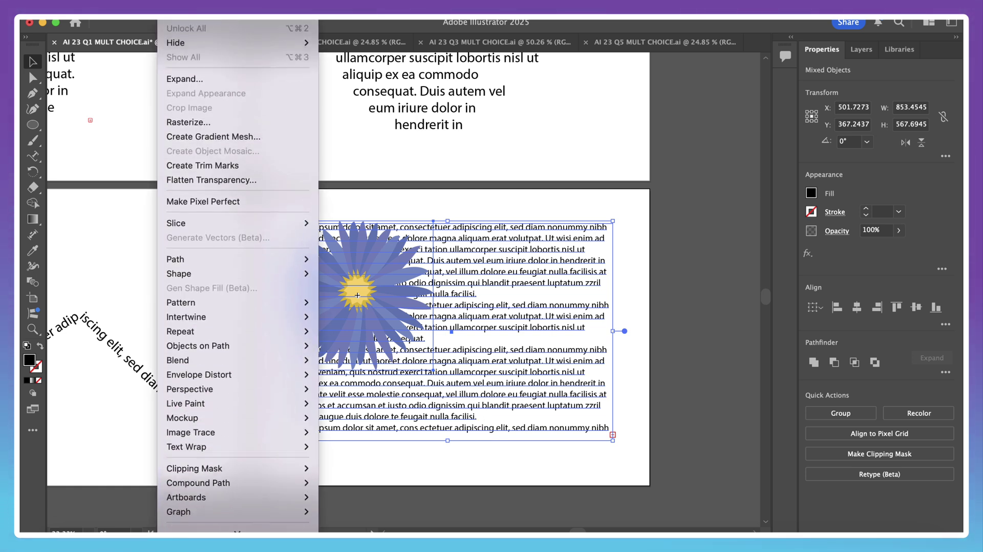
pyautogui.moveTo(223, 450)
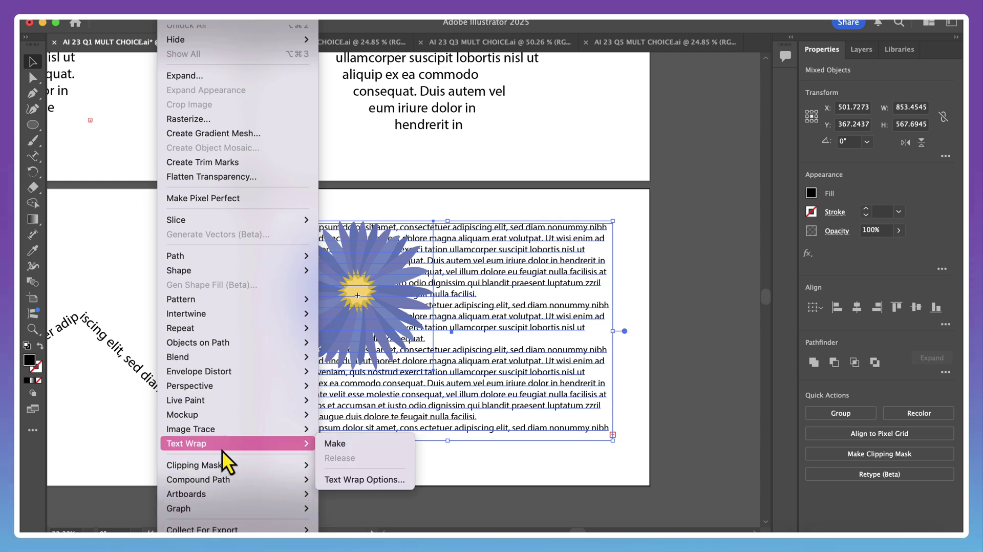
pyautogui.click(347, 444)
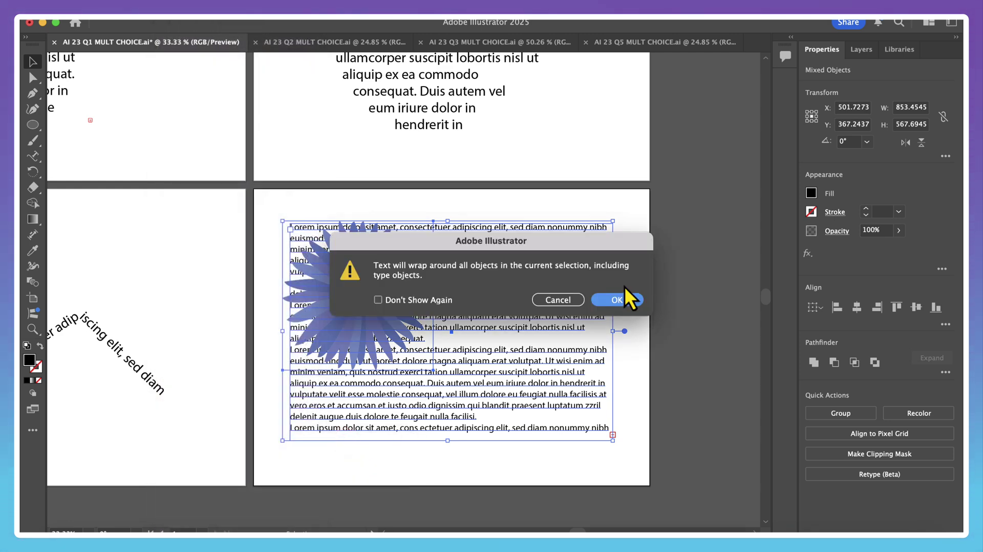
pyautogui.click(624, 300)
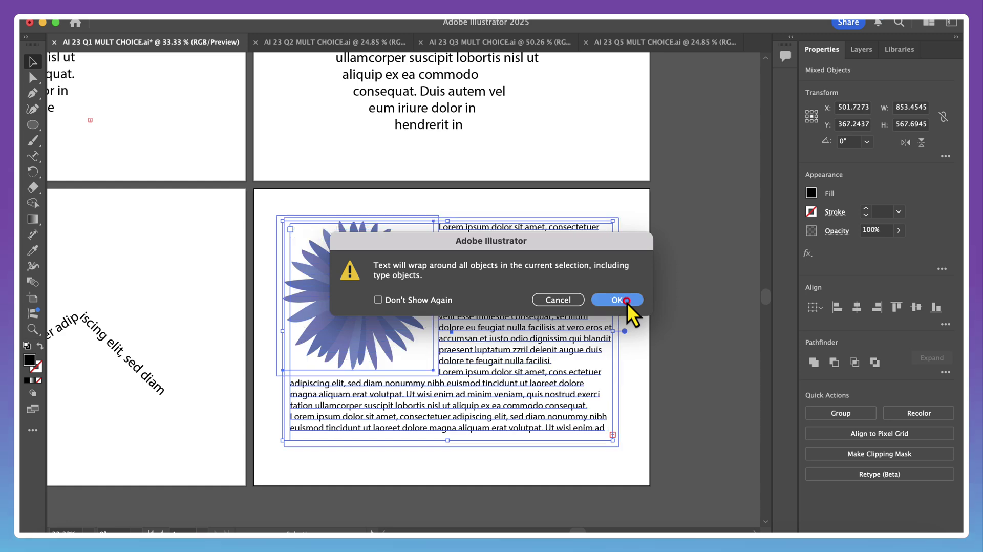
pyautogui.click(673, 312)
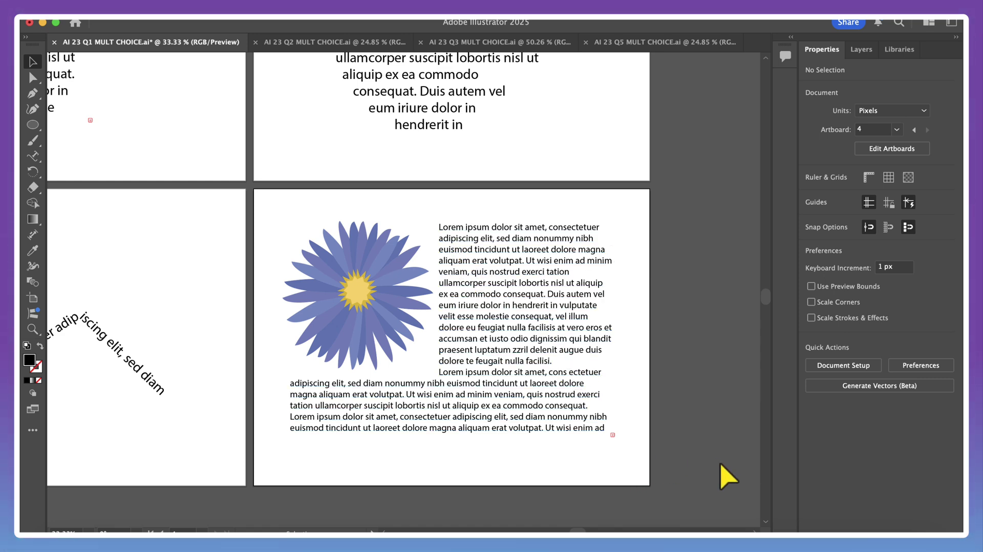
pyautogui.press('z')
pyautogui.keyDown('alt'); pyautogui.click(588, 495); pyautogui.keyUp('alt')
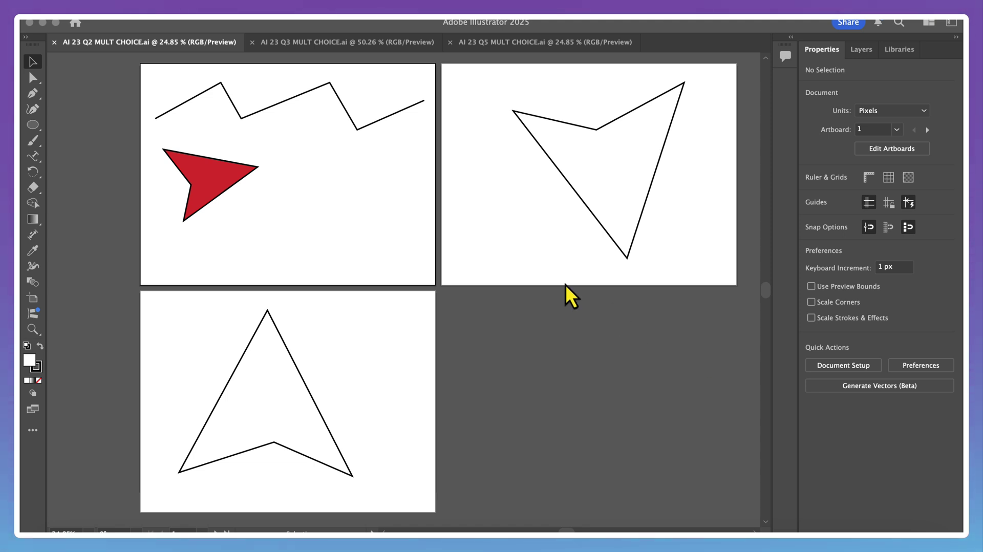
# - Set the Pen tool to no fill and a 4 pt stroke for drawing on the artboard with the red arrowhead
pyautogui.click(30, 333)
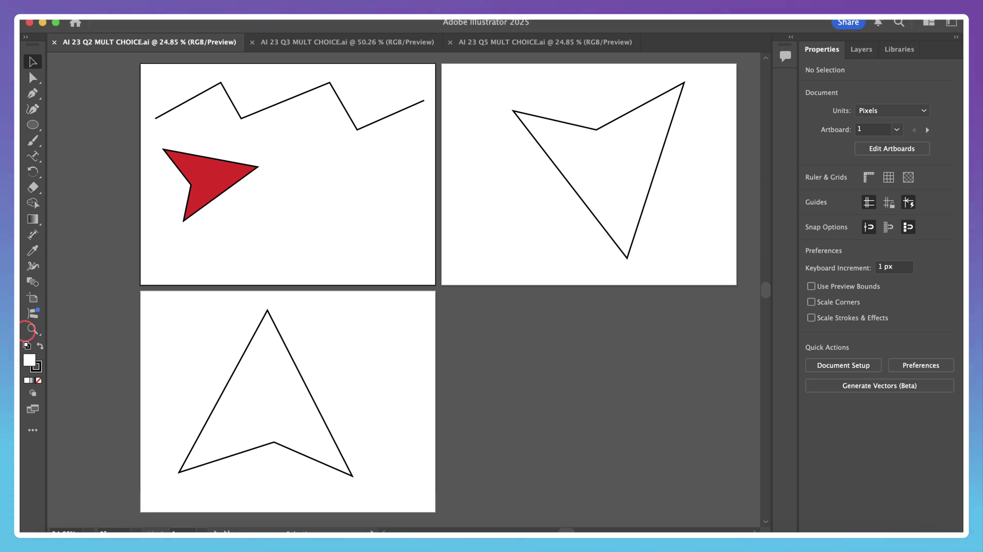
pyautogui.click(243, 208)
pyautogui.click(432, 225)
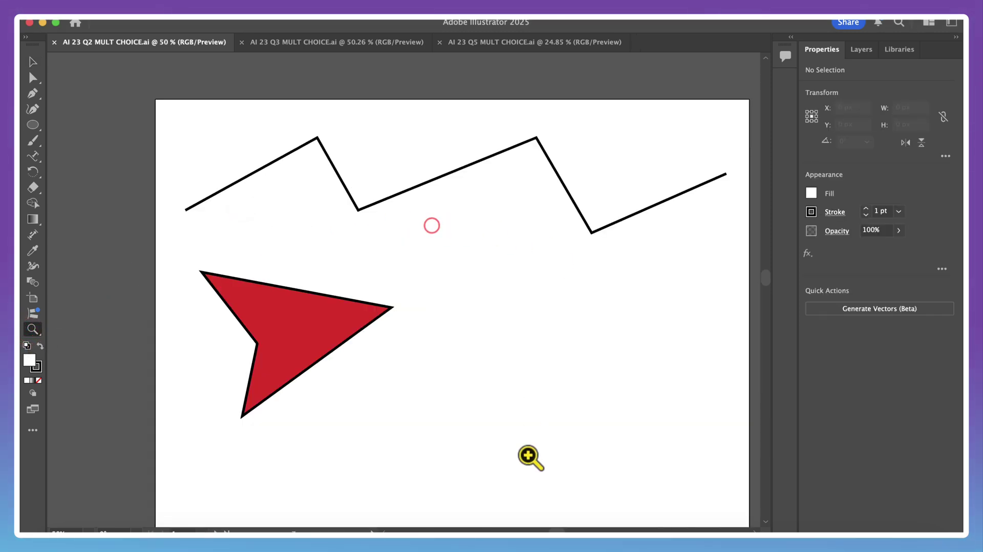
pyautogui.scroll(-3, 616, 384)
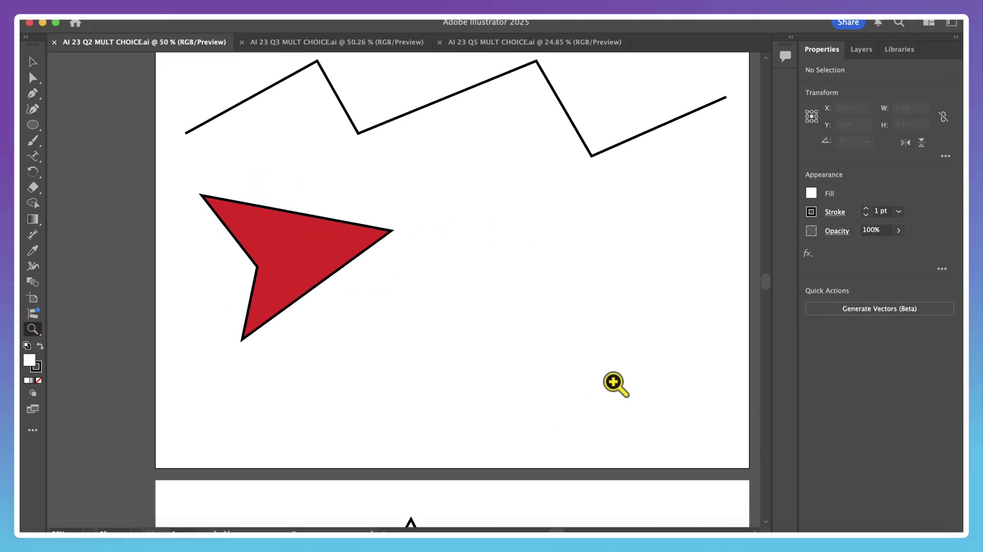
pyautogui.scroll(1, 616, 384)
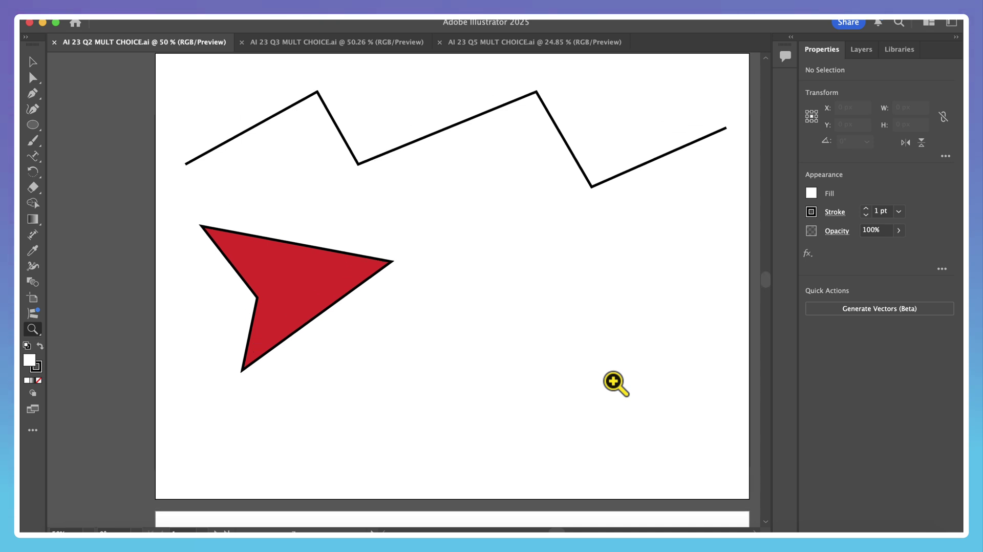
pyautogui.click(32, 93)
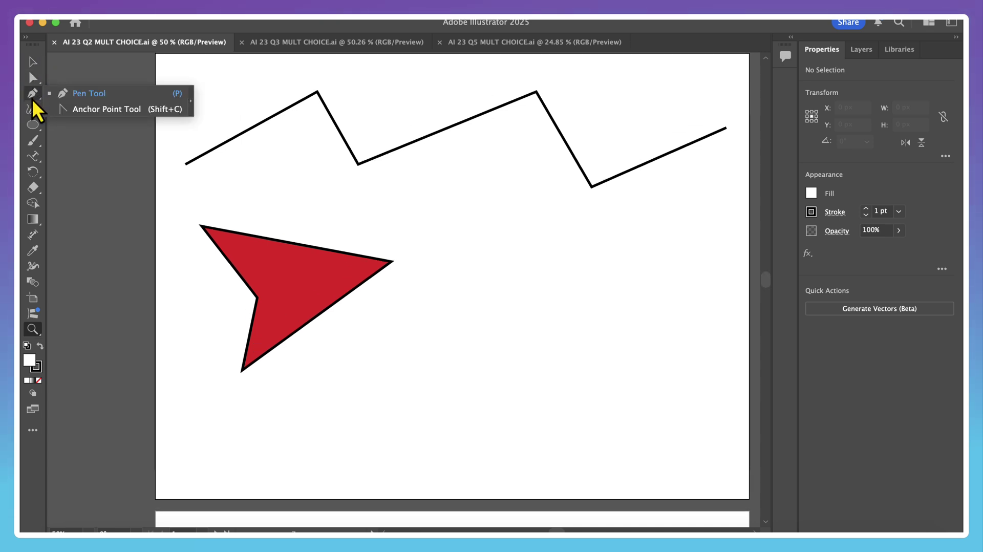
pyautogui.click(84, 97)
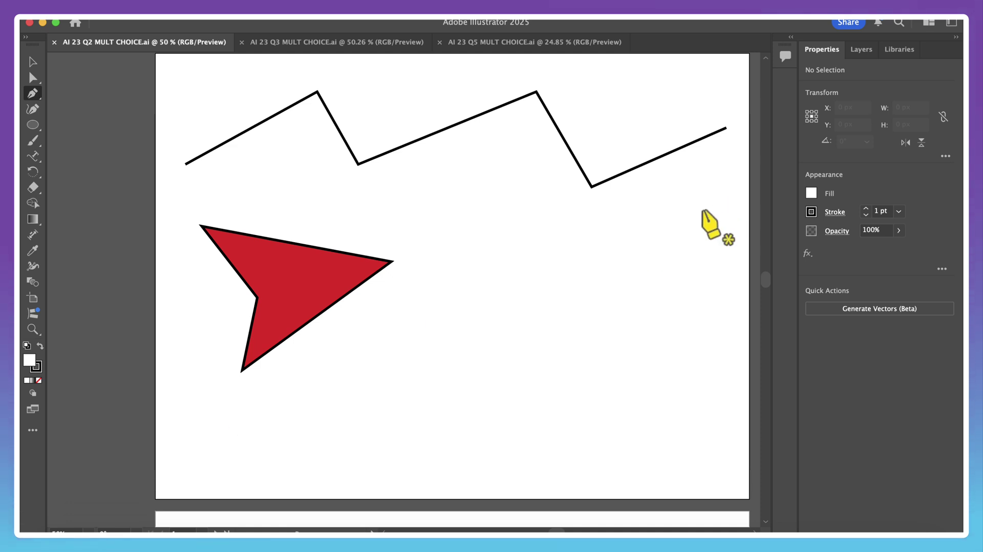
pyautogui.click(814, 194)
pyautogui.click(671, 239)
pyautogui.click(900, 215)
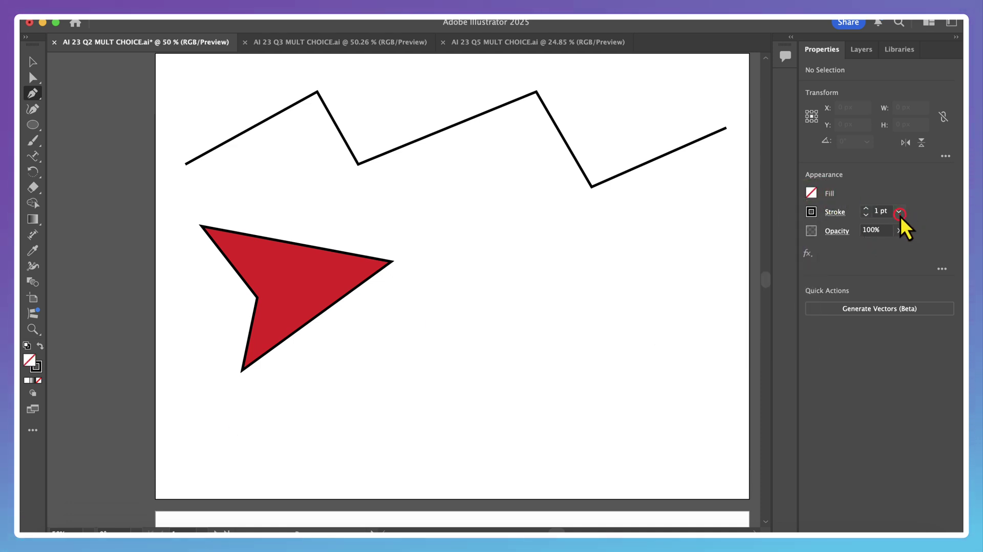
pyautogui.click(899, 215)
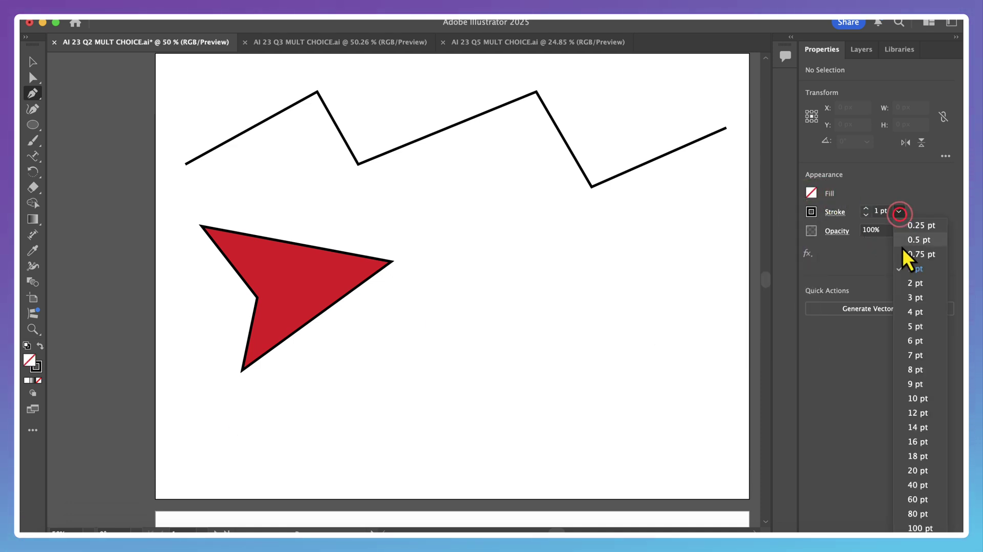
pyautogui.click(917, 311)
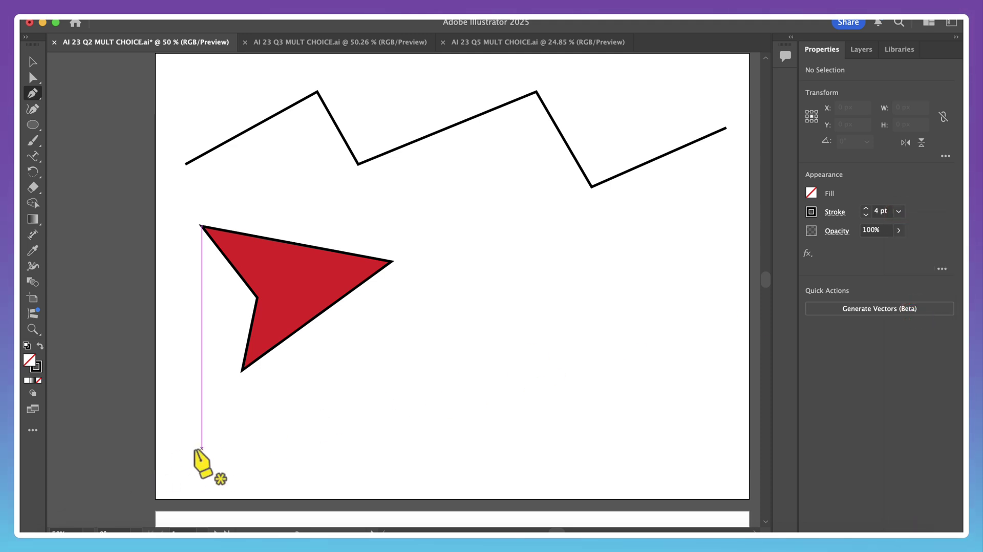
# - Draw an open 11-segment zigzag path below the red arrowhead with the Pen tool, ending at about X 962, Y 239 px, and delete it
pyautogui.click(186, 459)
pyautogui.click(282, 392)
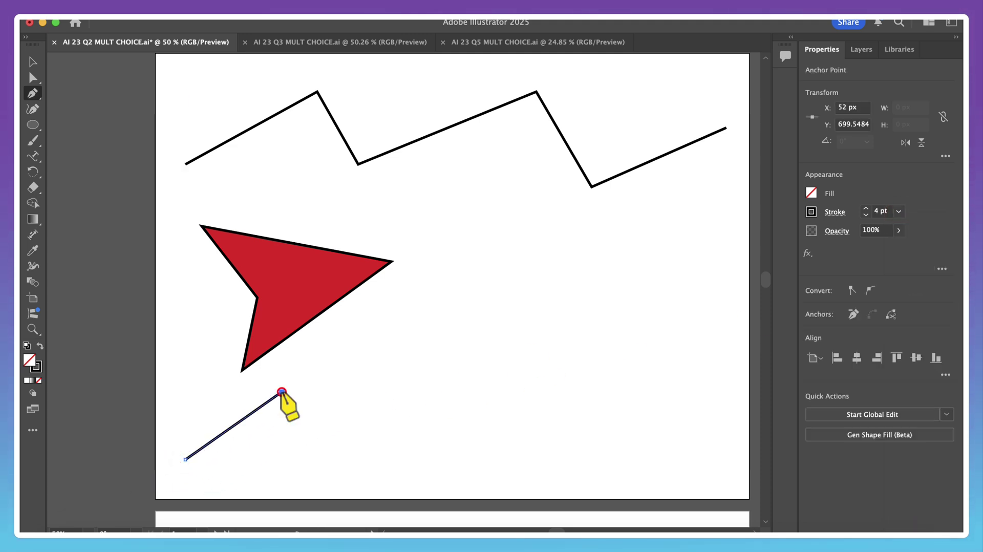
pyautogui.click(262, 448)
pyautogui.click(331, 346)
pyautogui.click(329, 464)
pyautogui.click(439, 264)
pyautogui.click(425, 465)
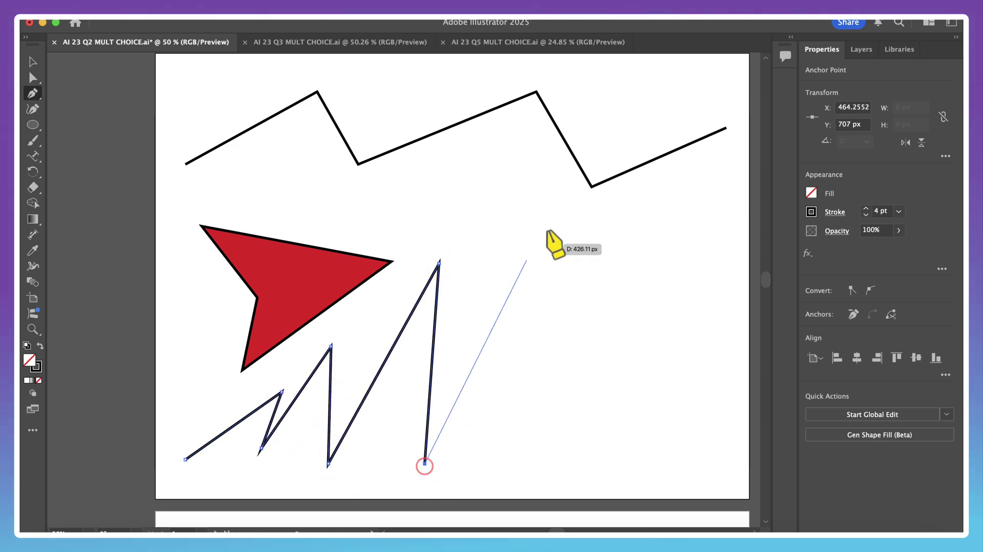
pyautogui.click(548, 226)
pyautogui.click(534, 443)
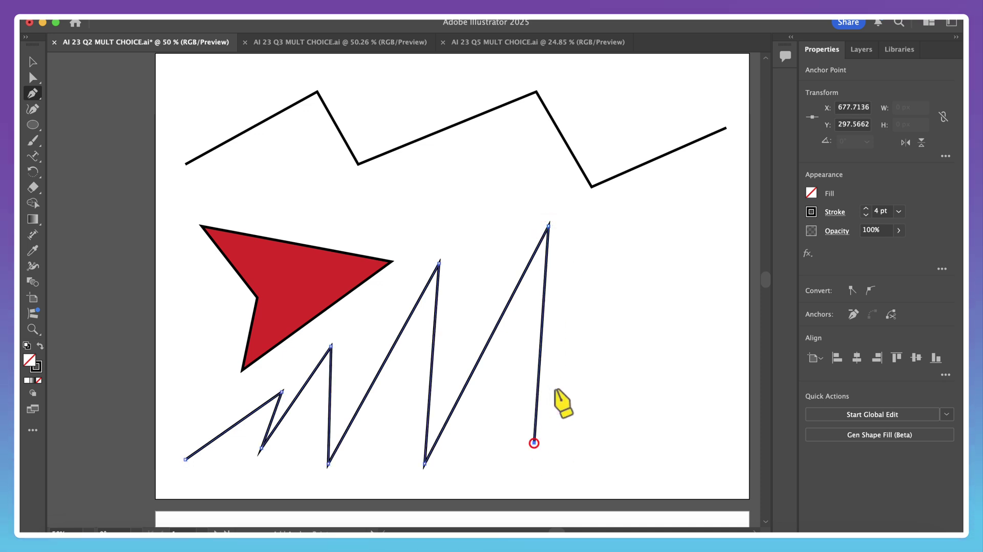
pyautogui.click(635, 204)
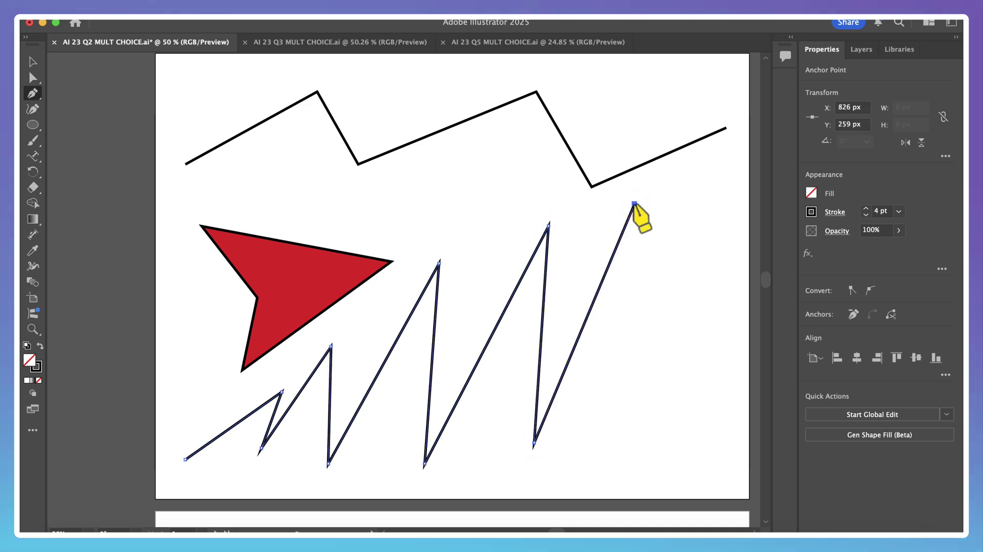
pyautogui.click(618, 436)
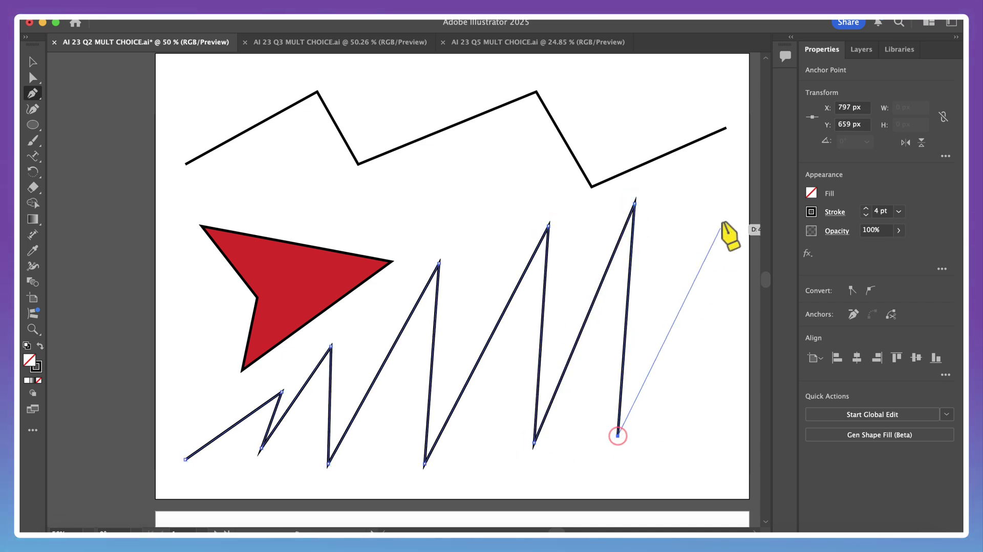
pyautogui.click(714, 193)
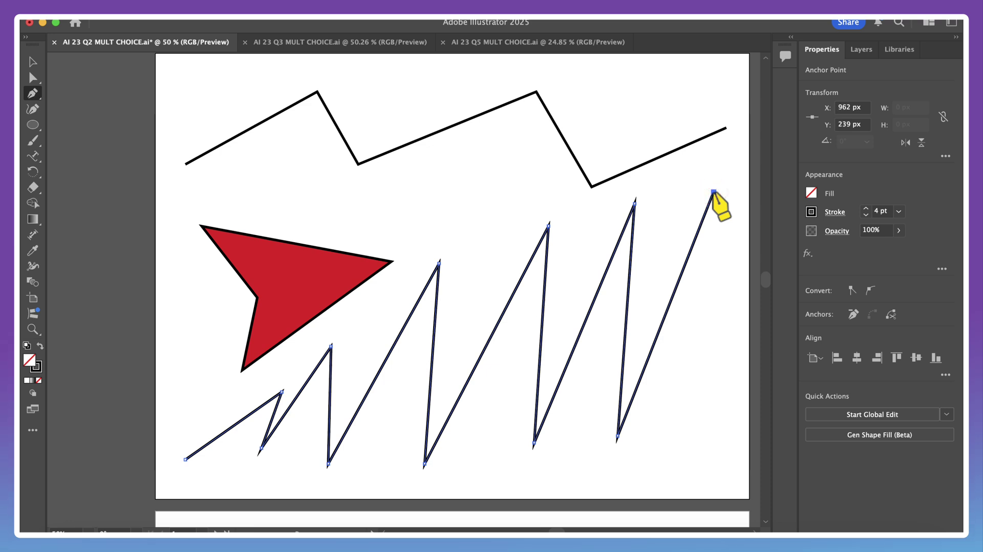
pyautogui.press('Escape')
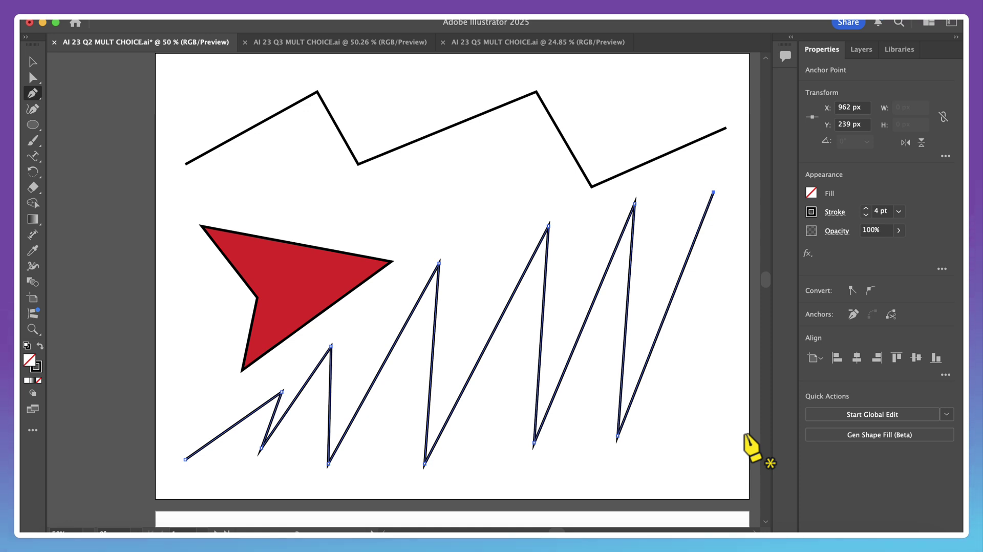
pyautogui.press('BackSpace')
pyautogui.press('v')
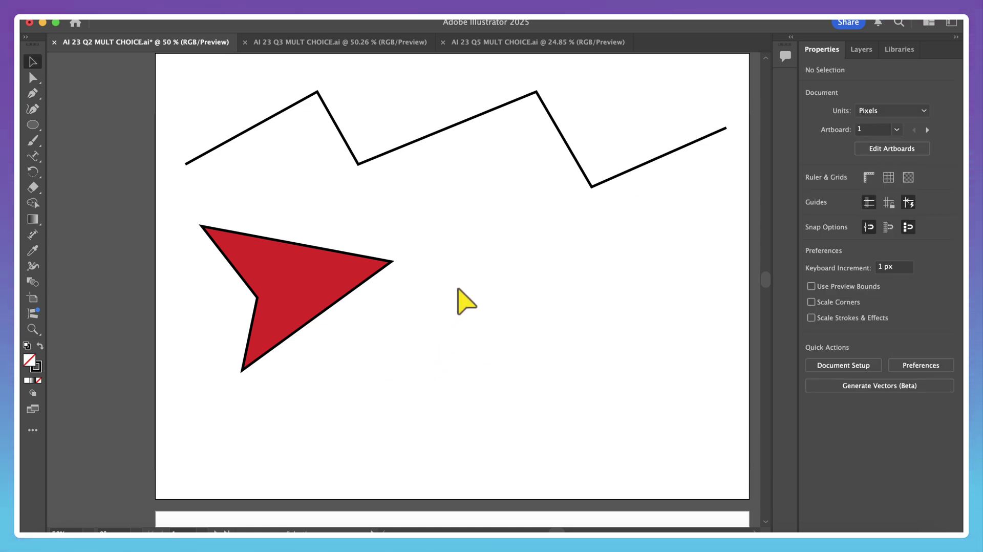
# - Draw a closed four-point arrowhead outline about 430 px tall, pointing upward with a notched base, using the Pen tool beside the red arrowhead
pyautogui.click(28, 96)
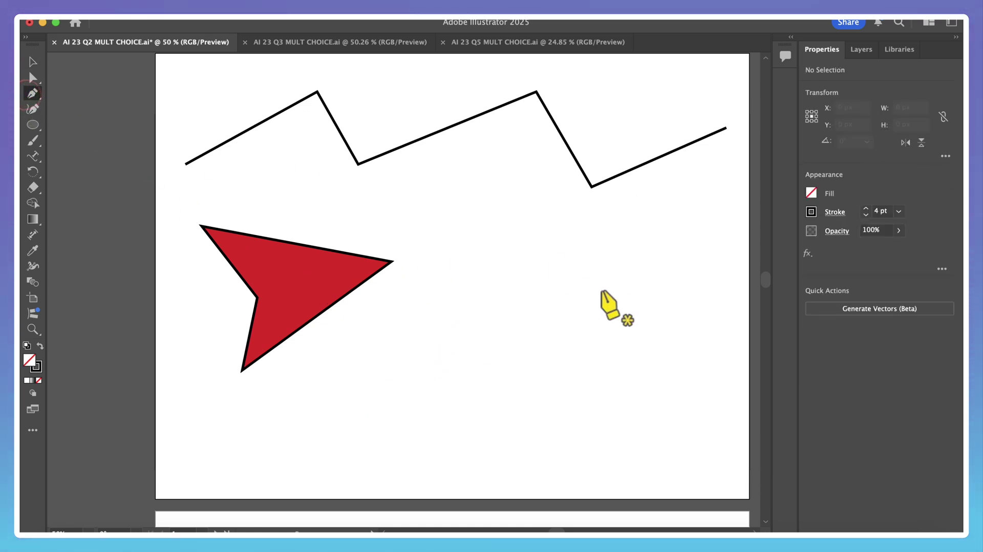
pyautogui.click(525, 197)
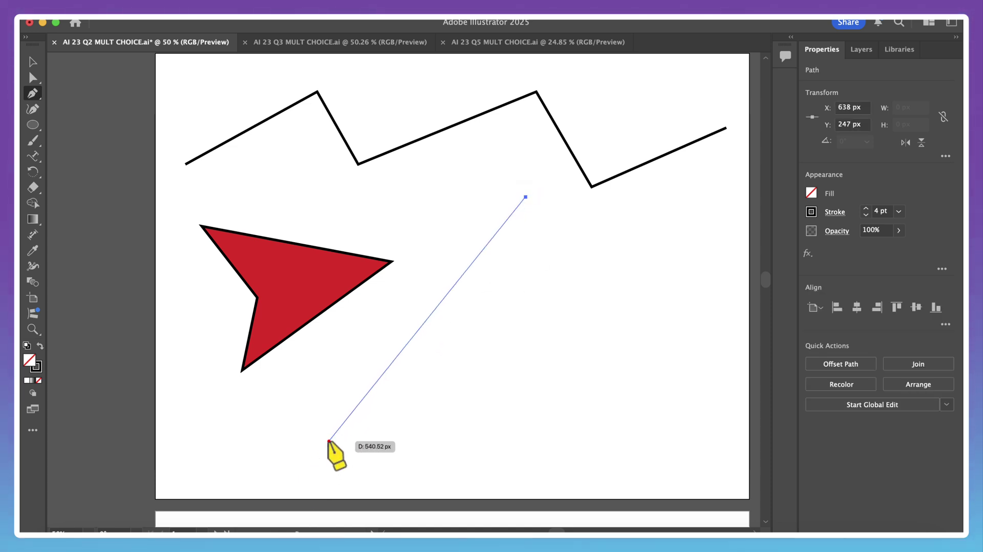
pyautogui.click(328, 441)
pyautogui.click(486, 395)
pyautogui.click(635, 447)
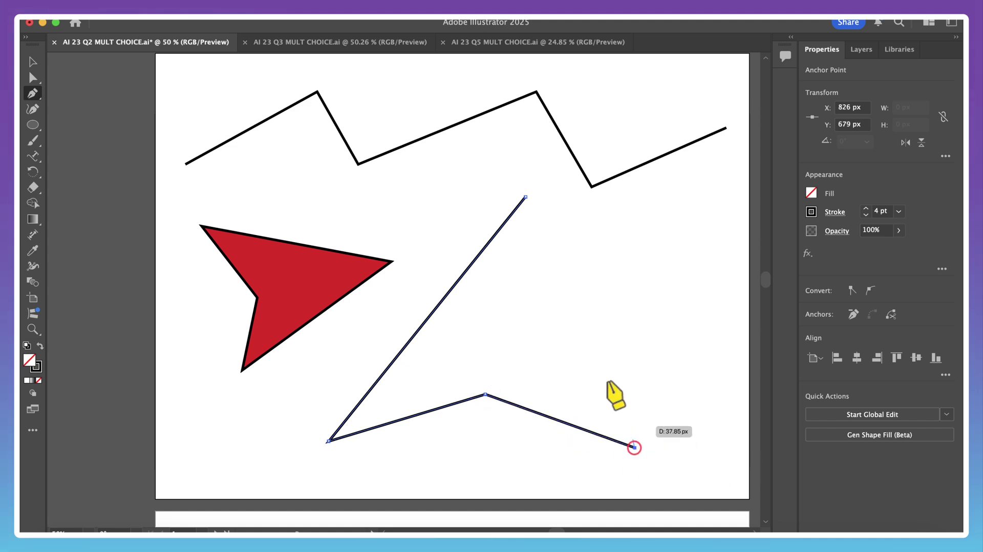
pyautogui.click(526, 196)
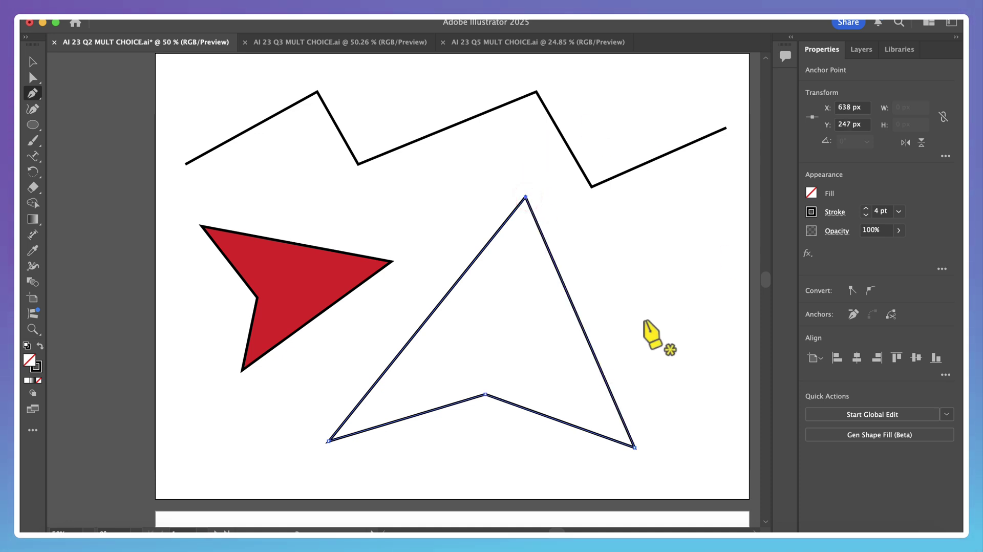
# - Fill the large upward-pointing arrowhead with the orange swatch
pyautogui.click(815, 191)
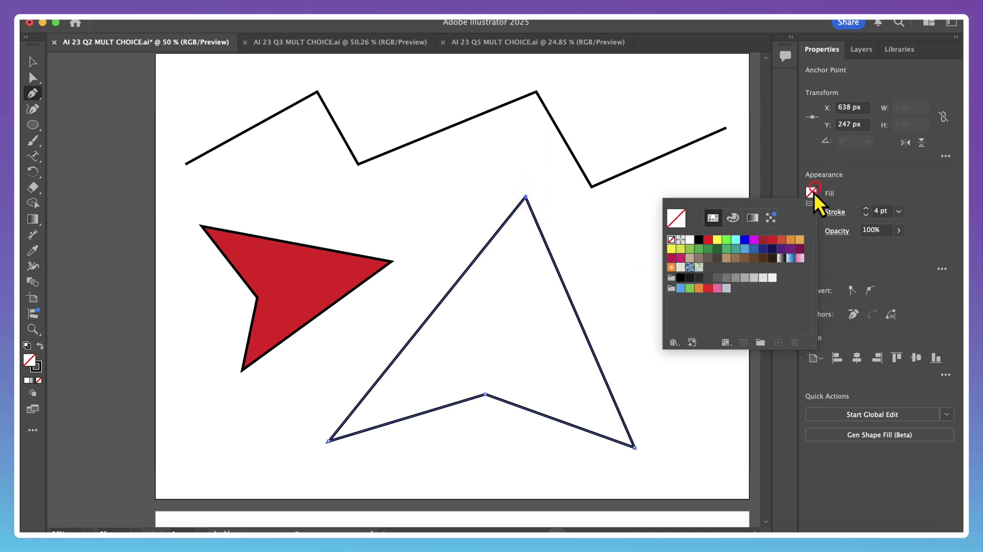
pyautogui.click(790, 239)
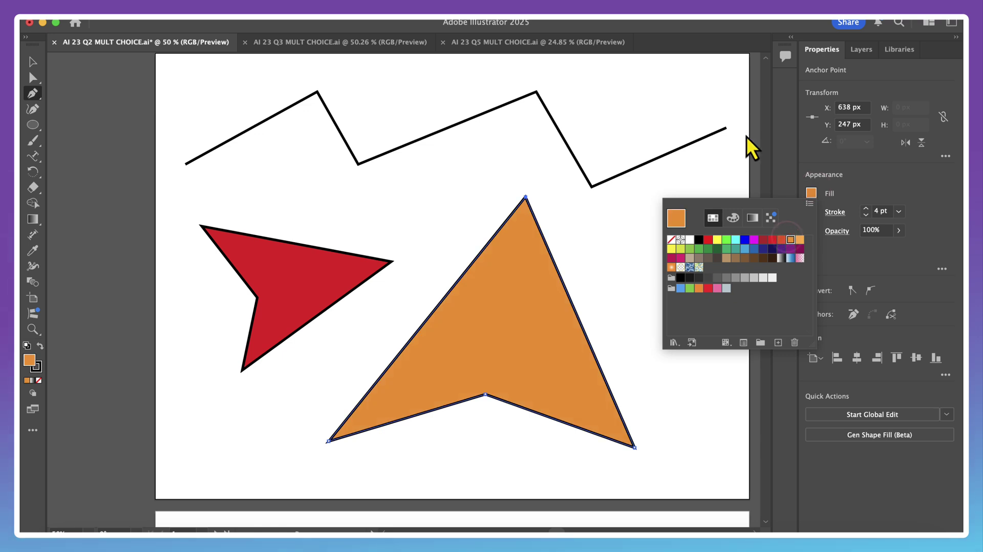
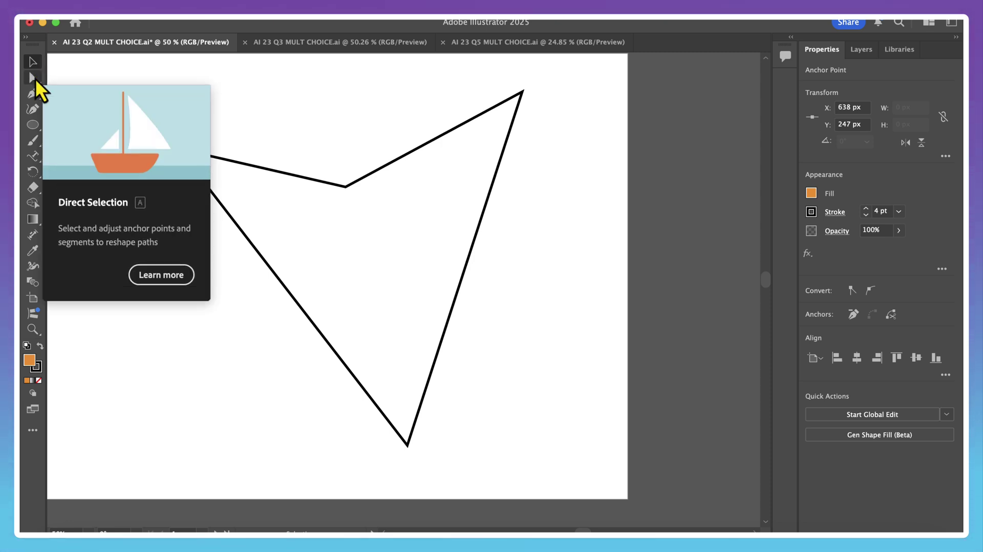
# - Move the upper-right anchor point of the downward-pointing outline to about X 857, Y 124 px with Direct Selection
pyautogui.click(33, 80)
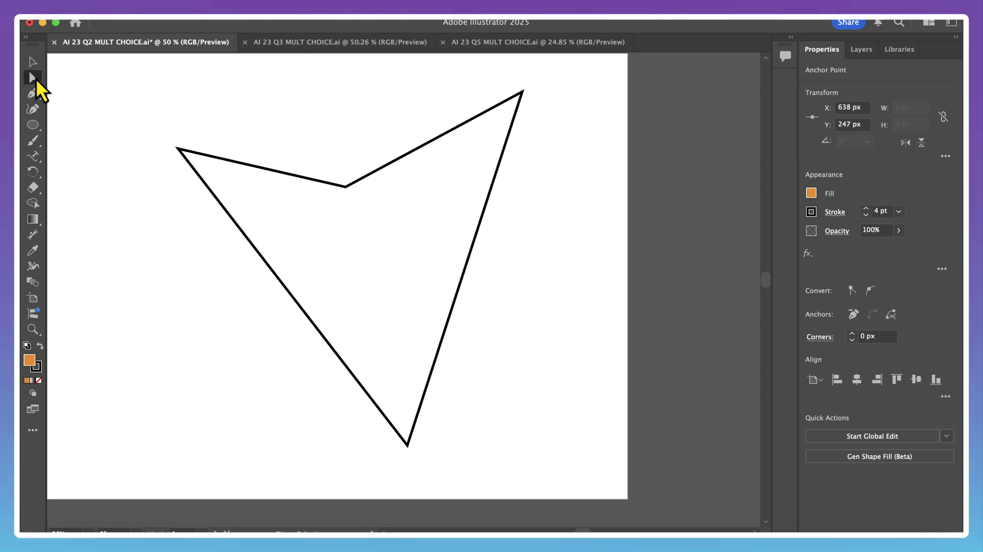
pyautogui.click(523, 92)
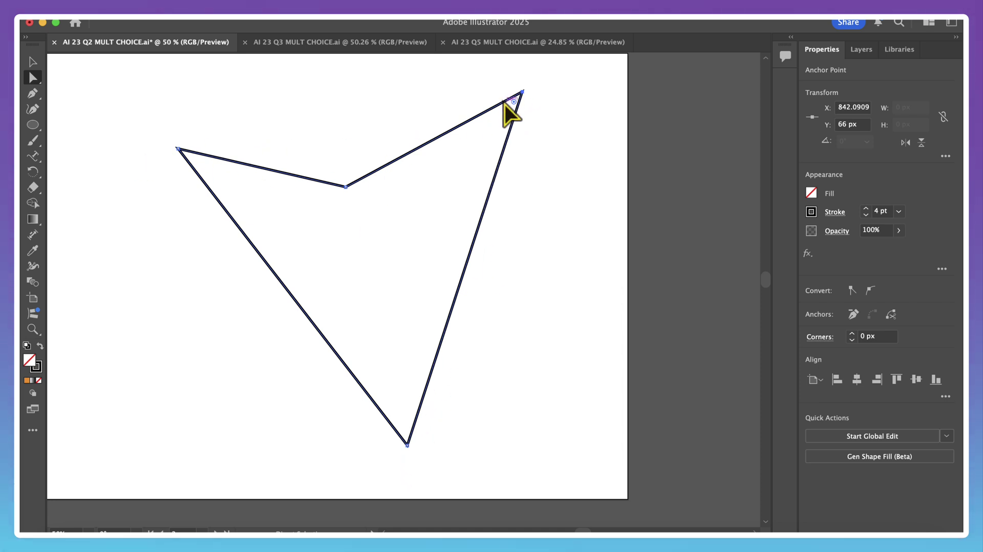
pyautogui.moveTo(522, 92); pyautogui.dragTo(531, 213)
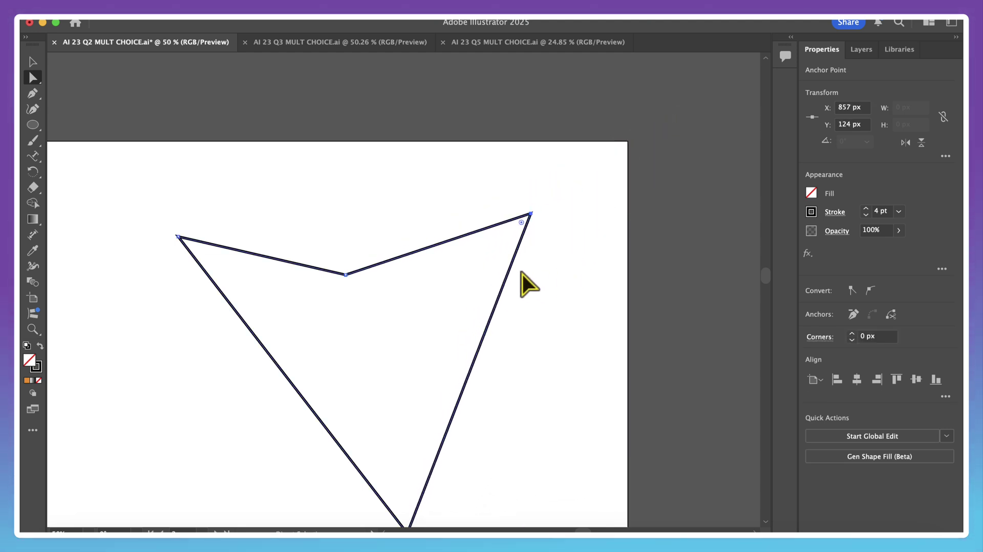
# - Round the outline's two upper corners, the right one to about 100 px and the left one to about 78 px
pyautogui.scroll(-3, 527, 268)
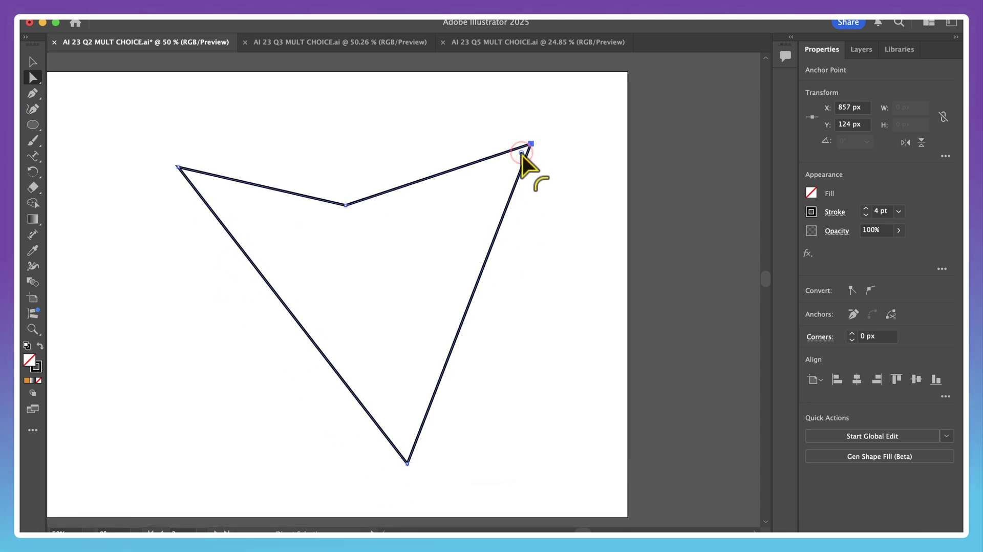
pyautogui.moveTo(522, 152); pyautogui.dragTo(440, 247)
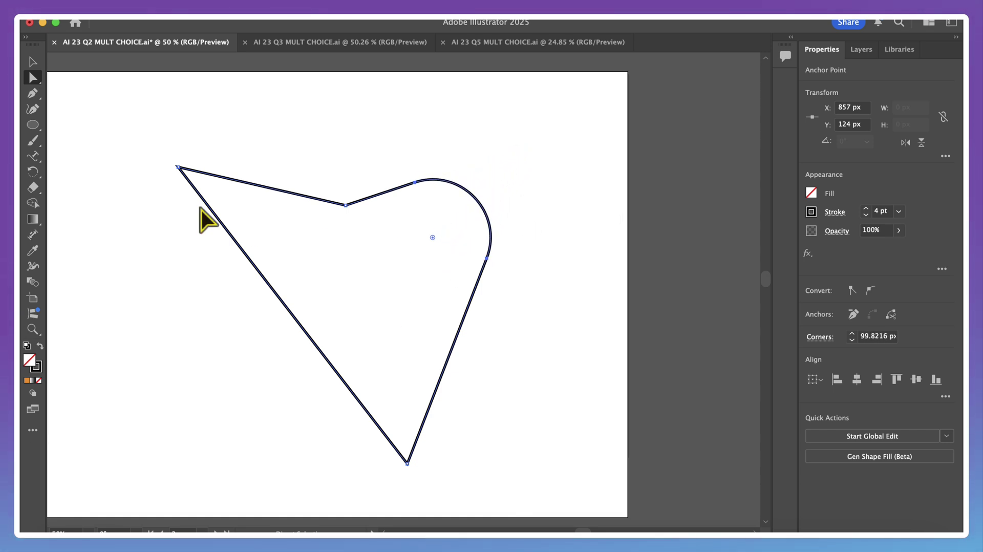
pyautogui.click(179, 167)
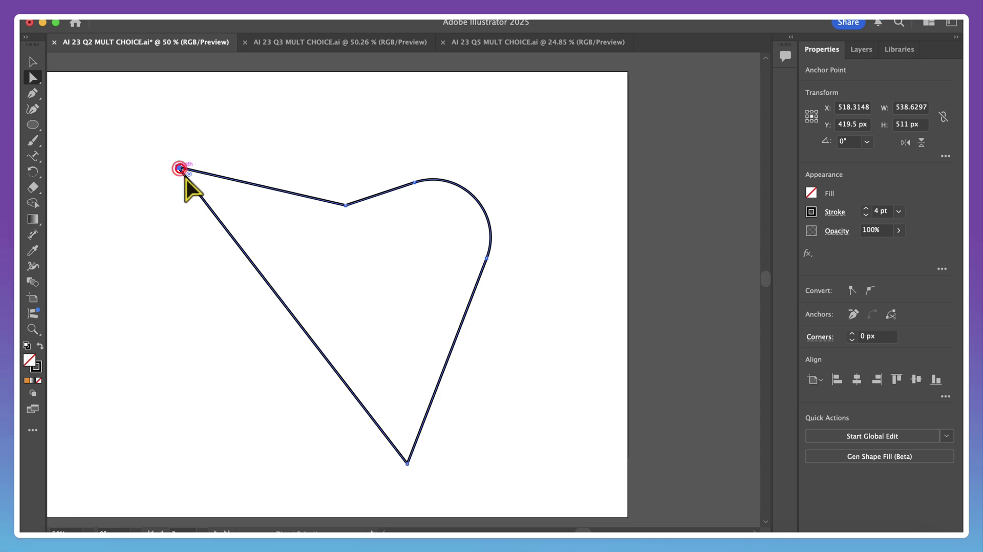
pyautogui.moveTo(189, 175); pyautogui.dragTo(292, 239)
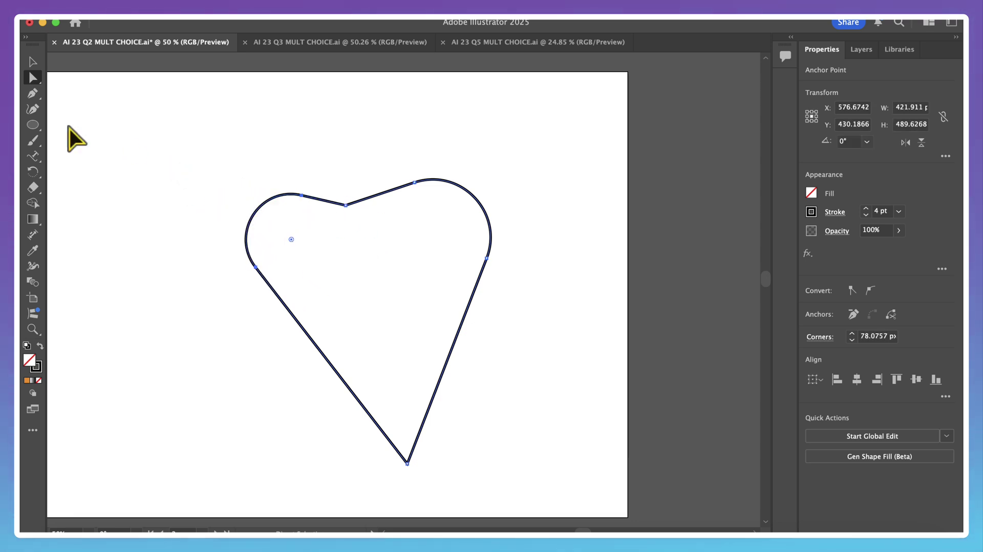
# - Lower the heart's notch anchor to about X 590, Y 379 px and raise its bottom tip to about X 631, Y 572 px
pyautogui.moveTo(347, 208)
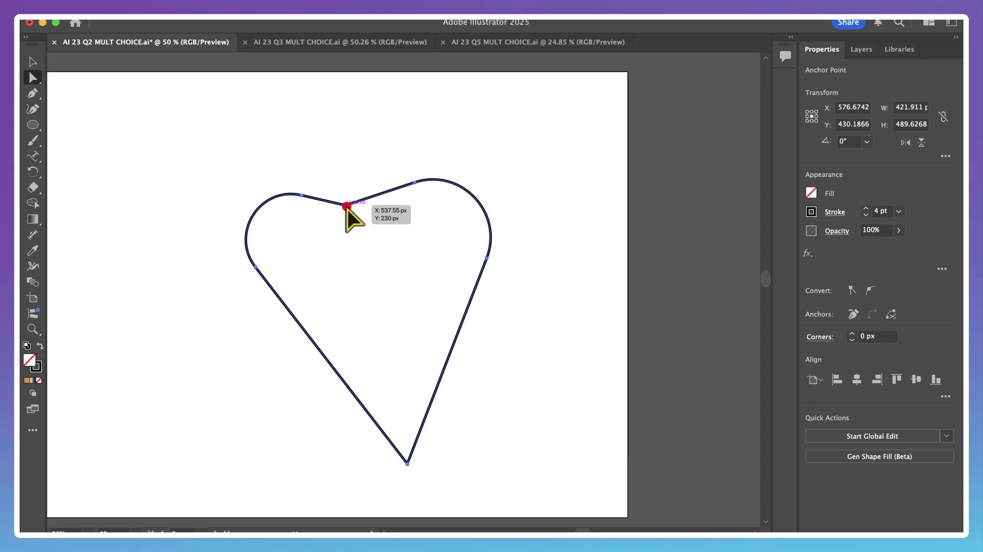
pyautogui.moveTo(347, 208); pyautogui.dragTo(376, 292)
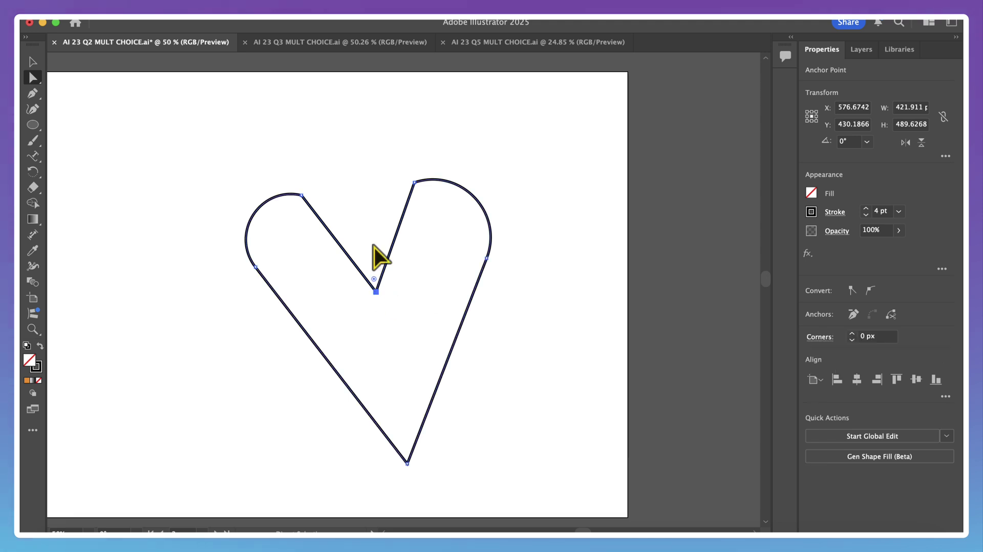
pyautogui.scroll(-5, 446, 318)
pyautogui.scroll(3, 451, 313)
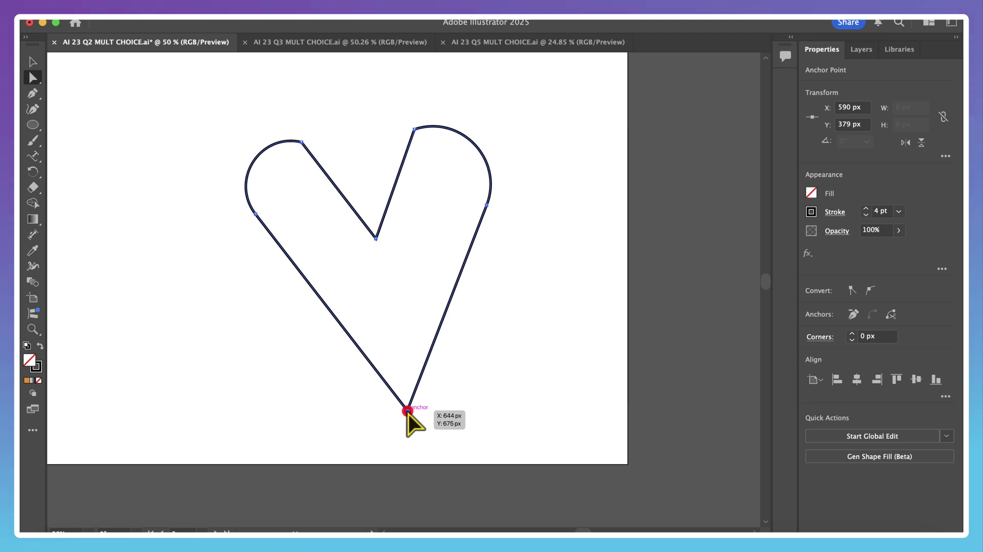
pyautogui.moveTo(407, 411); pyautogui.dragTo(400, 351)
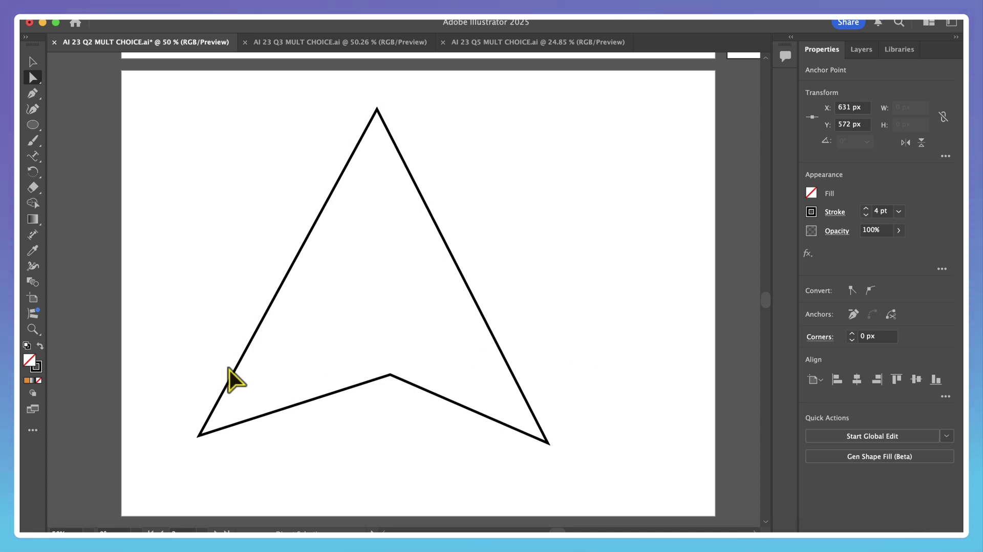
# - Add an anchor point midway on the right edge of the unfilled arrowhead and pull it inward to about X 435, Y 365 px
pyautogui.click(34, 434)
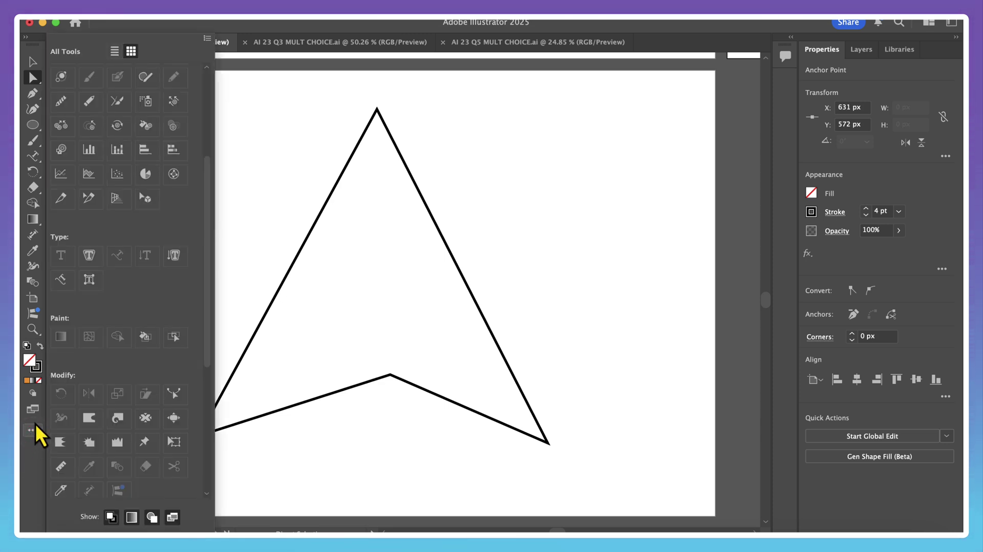
pyautogui.scroll(5, 179, 302)
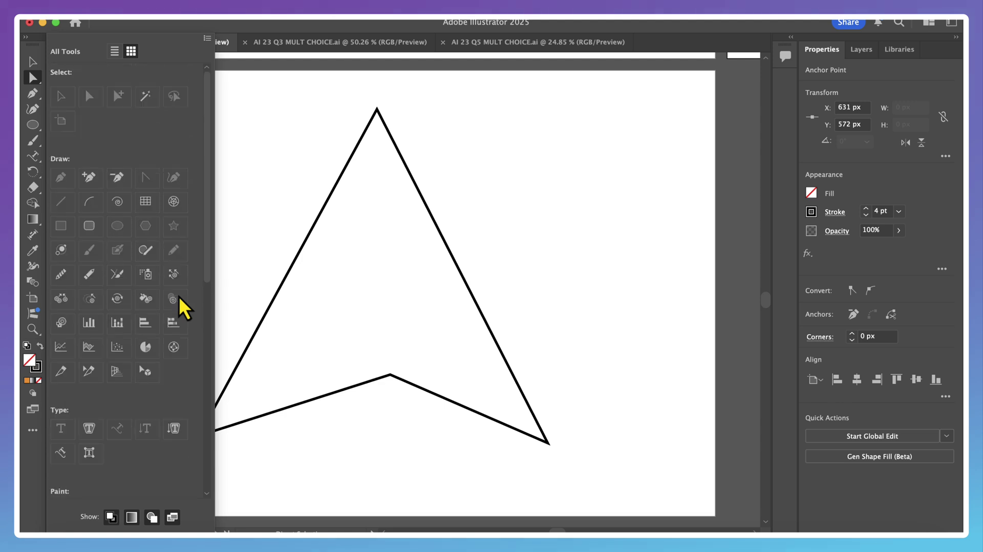
pyautogui.click(90, 178)
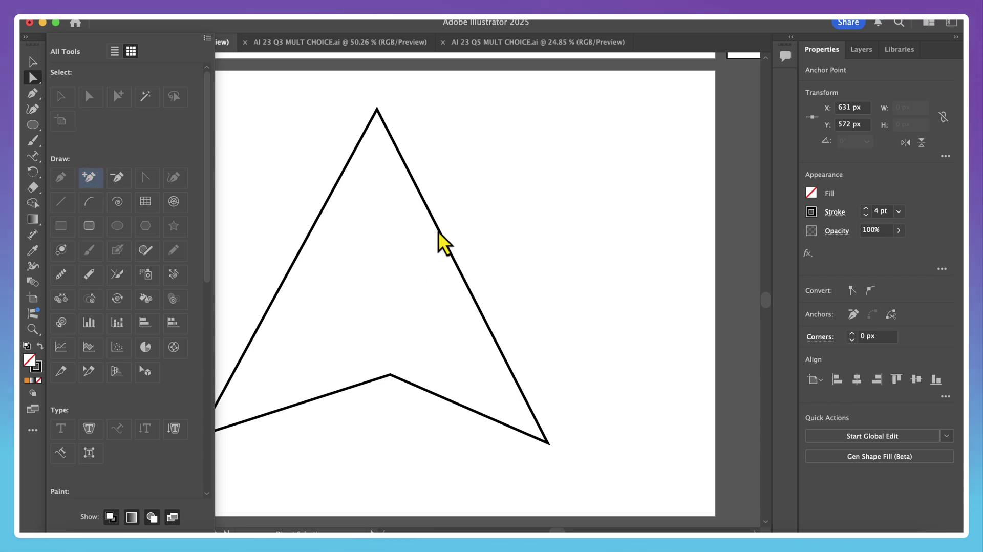
pyautogui.click(454, 261)
pyautogui.click(452, 258)
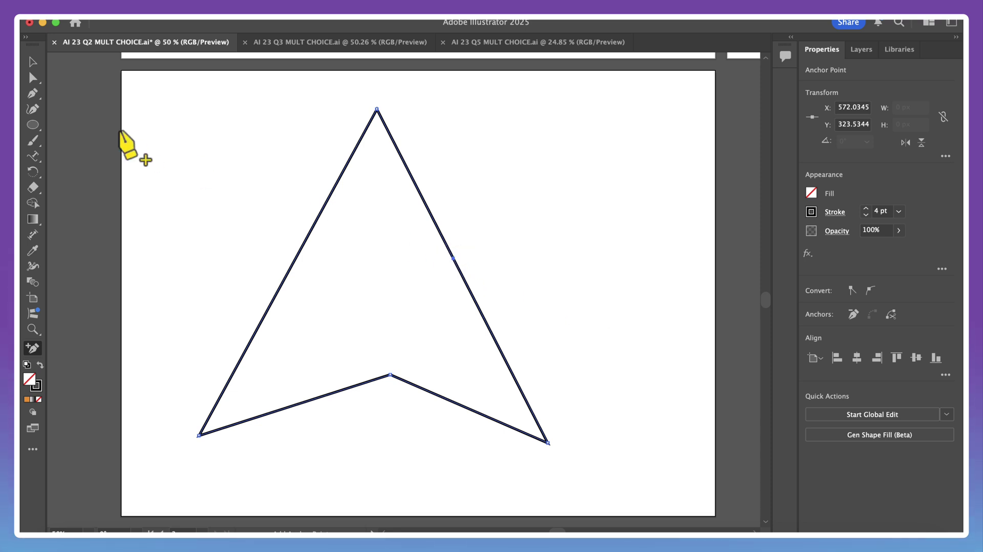
pyautogui.click(31, 77)
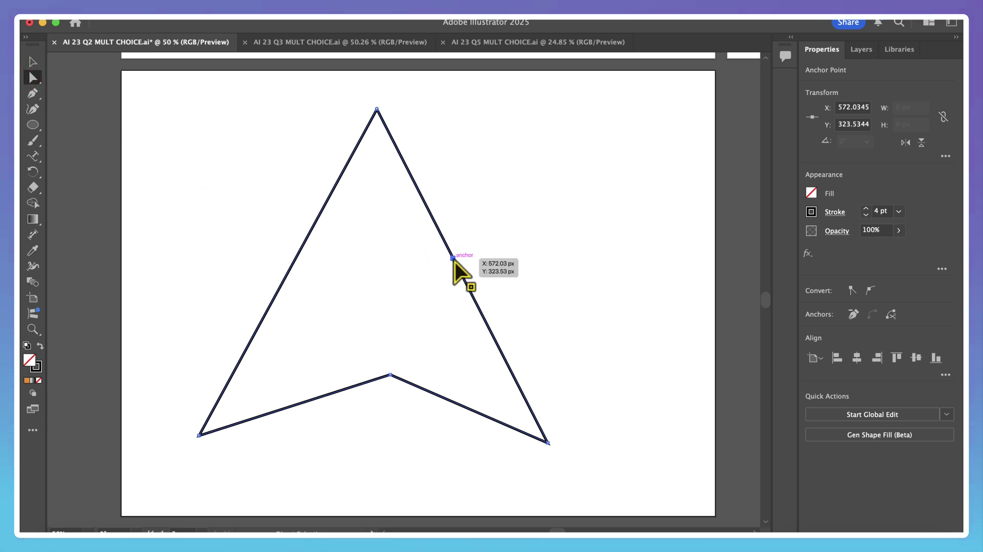
pyautogui.moveTo(451, 261); pyautogui.dragTo(374, 283)
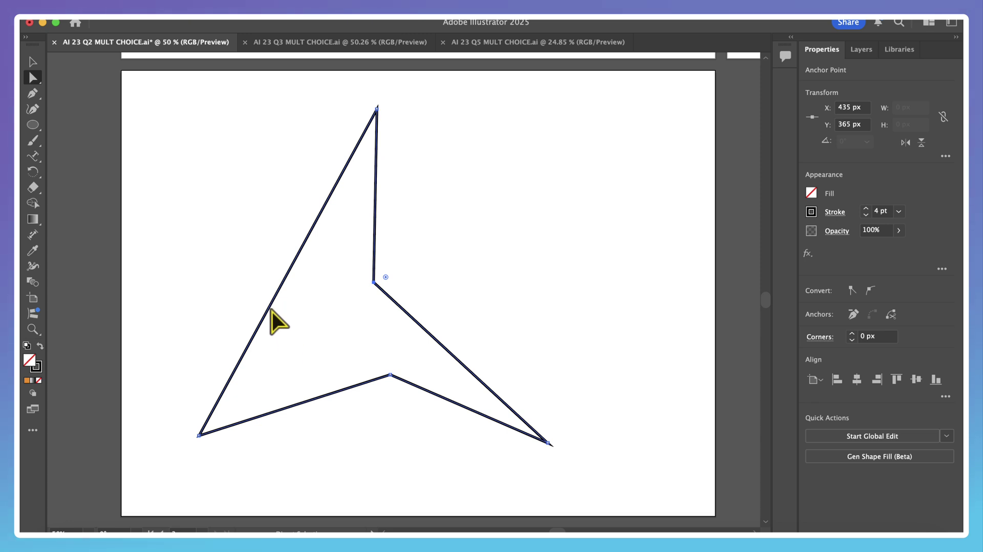
# - Add an anchor point on the arrowhead's left edge and pull it inward to about X 355, Y 434 px
pyautogui.click(32, 430)
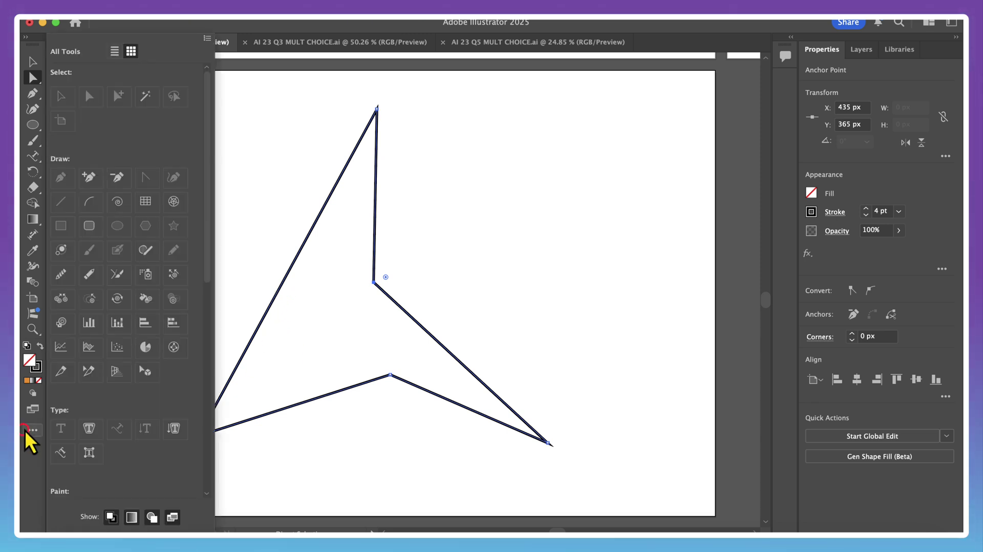
pyautogui.click(89, 177)
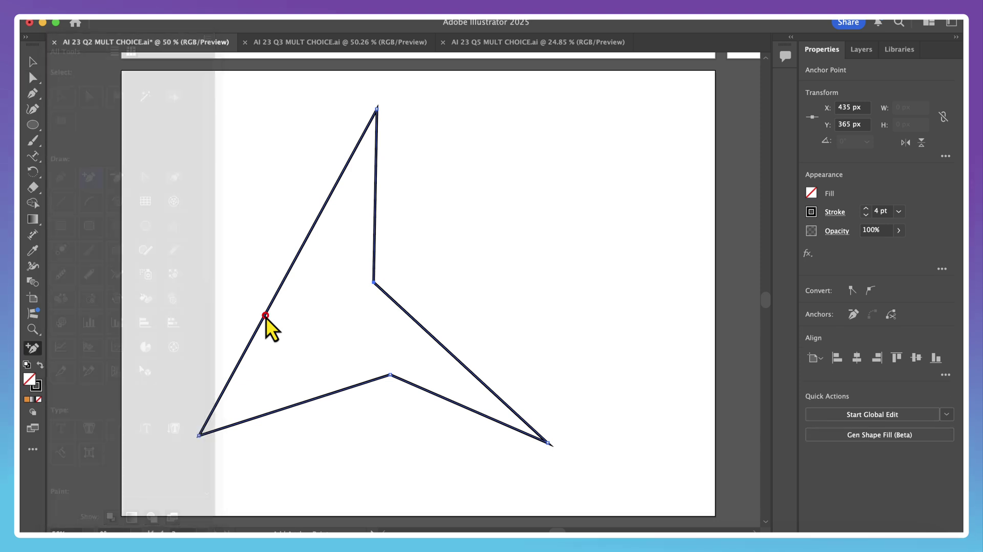
pyautogui.click(265, 316)
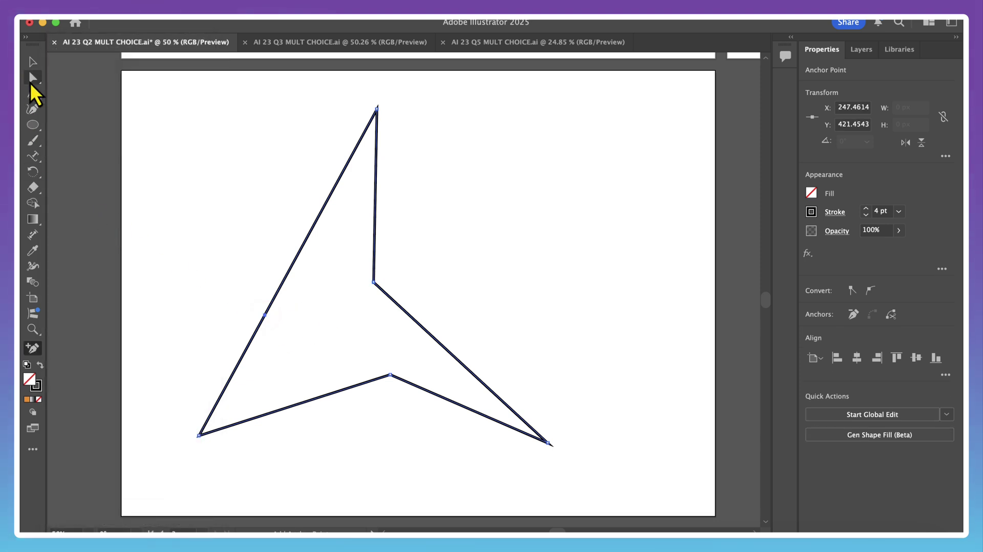
pyautogui.click(33, 78)
pyautogui.moveTo(266, 316); pyautogui.dragTo(339, 329)
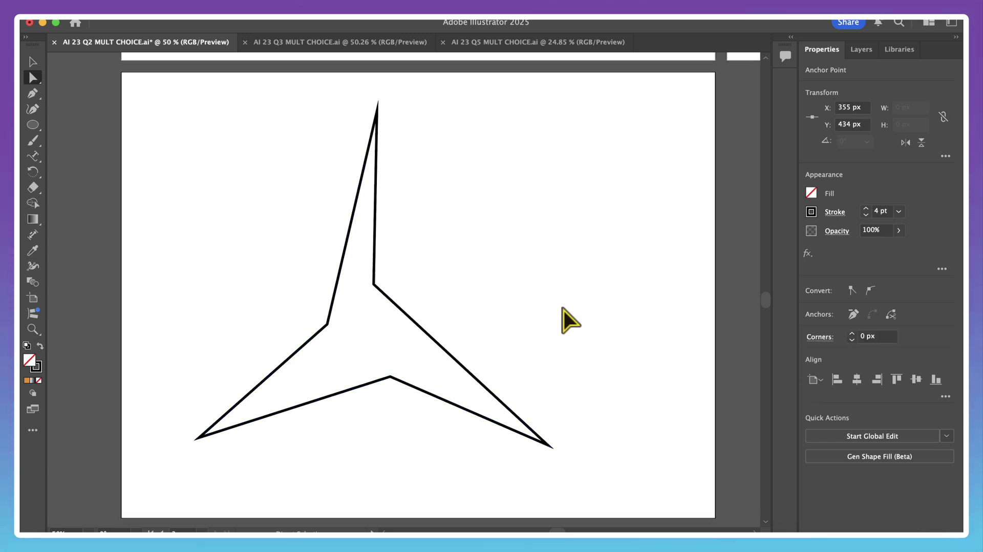
pyautogui.scroll(-15, 566, 318)
pyautogui.scroll(-2, 635, 357)
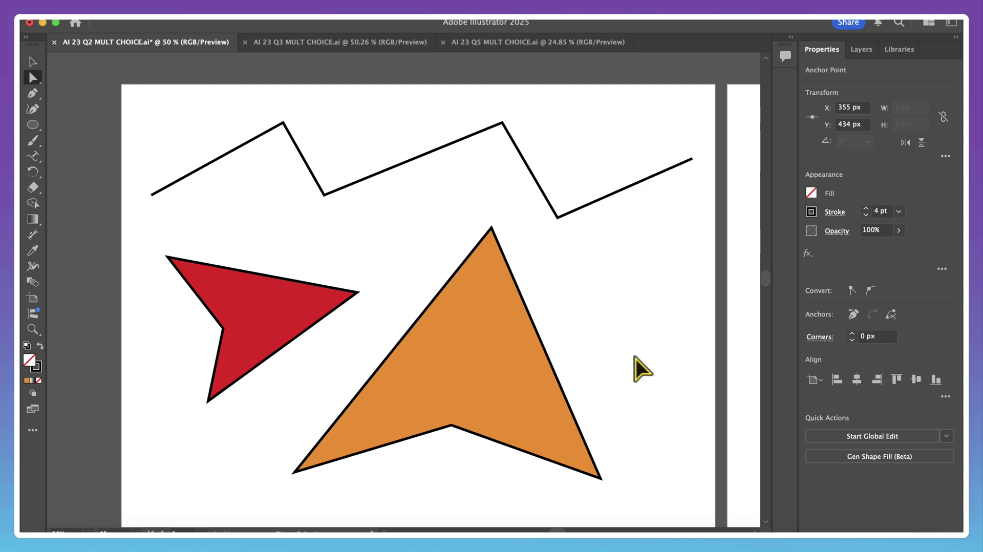
pyautogui.scroll(-3, 636, 366)
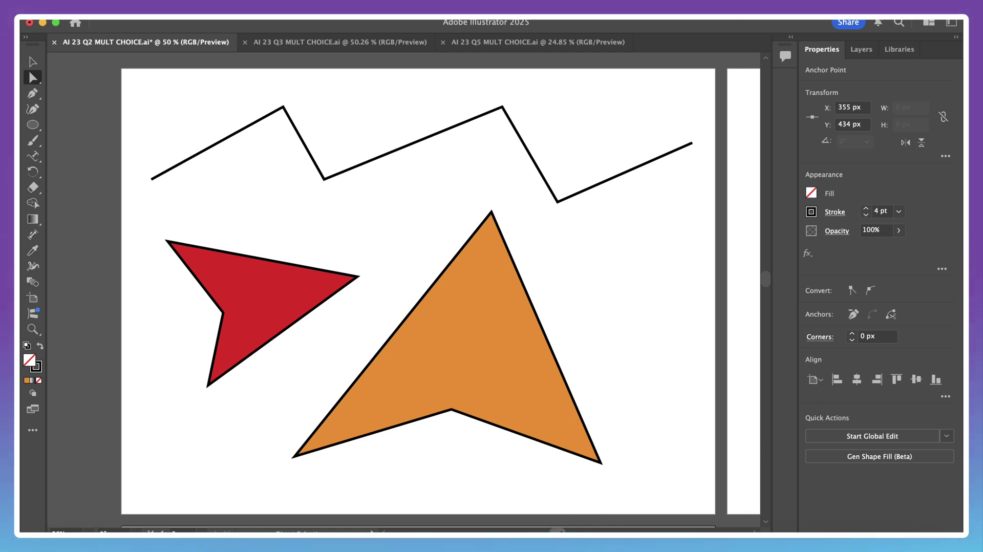
pyautogui.moveTo(557, 531); pyautogui.dragTo(560, 527)
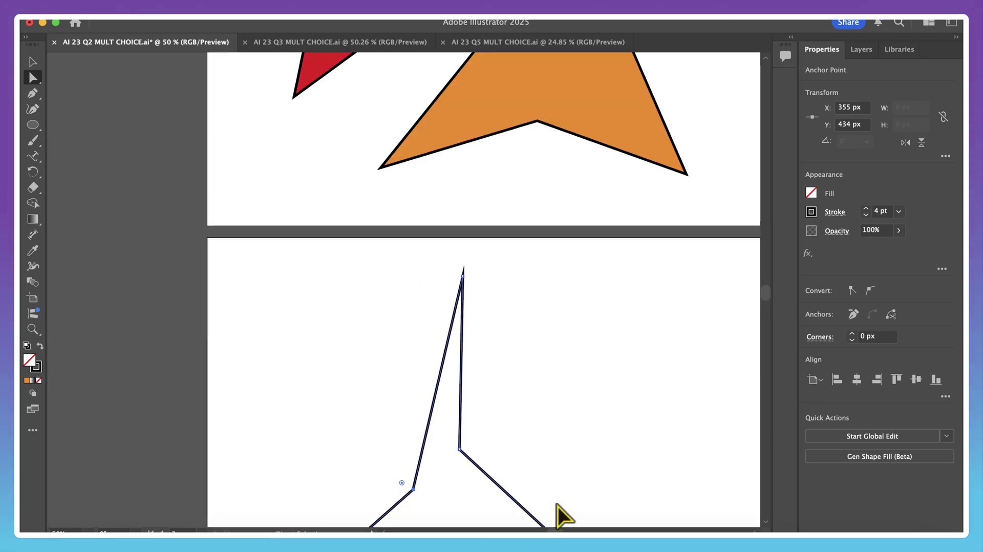
pyautogui.scroll(-5, 560, 515)
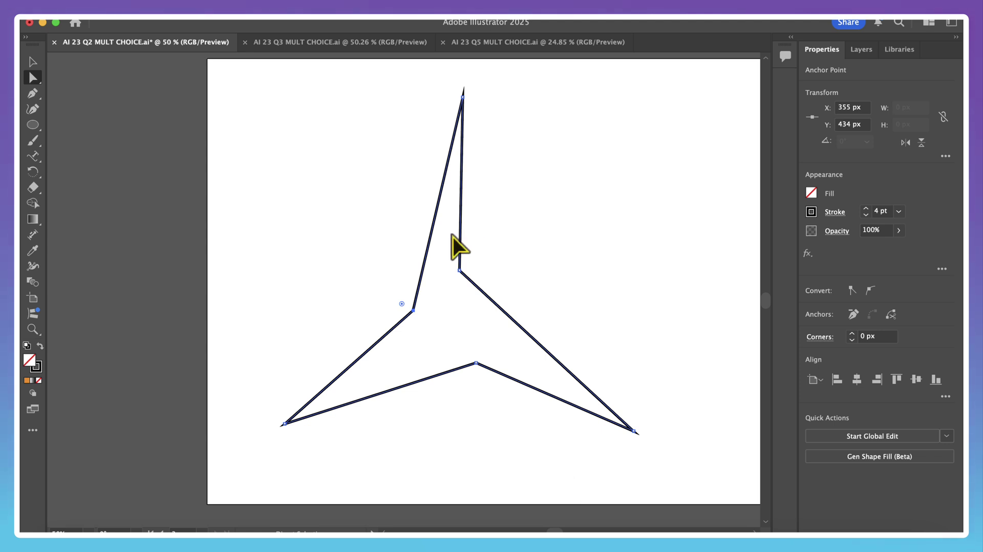
# - Add anchor points on the left edge of the three-pointed shape's top spike and on both edges beside its base notch
pyautogui.click(32, 430)
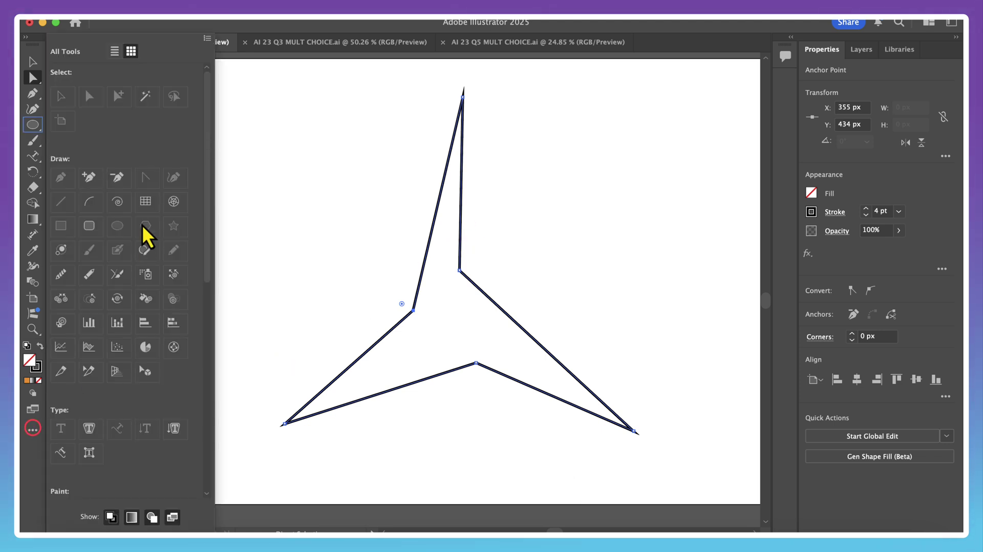
pyautogui.click(91, 178)
pyautogui.click(440, 188)
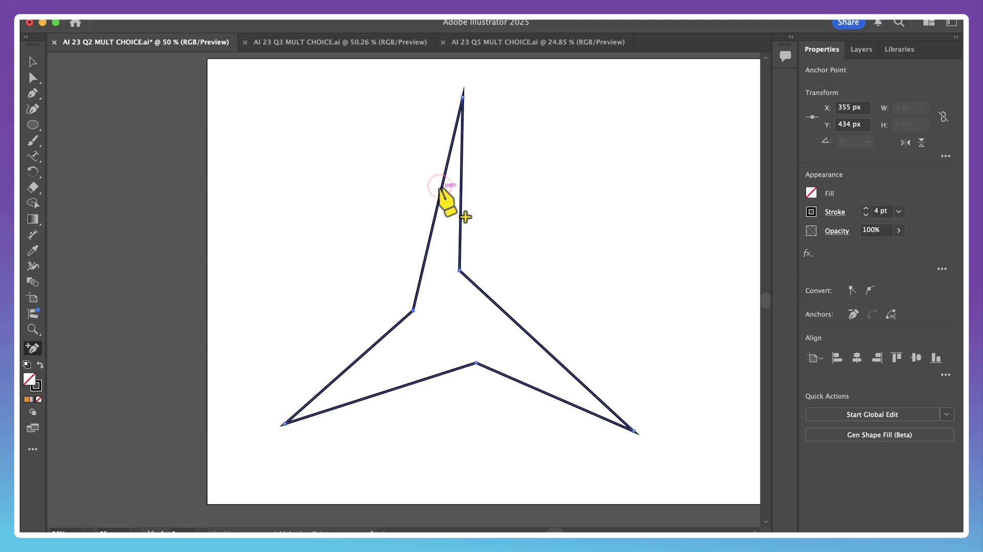
pyautogui.click(441, 188)
pyautogui.click(426, 379)
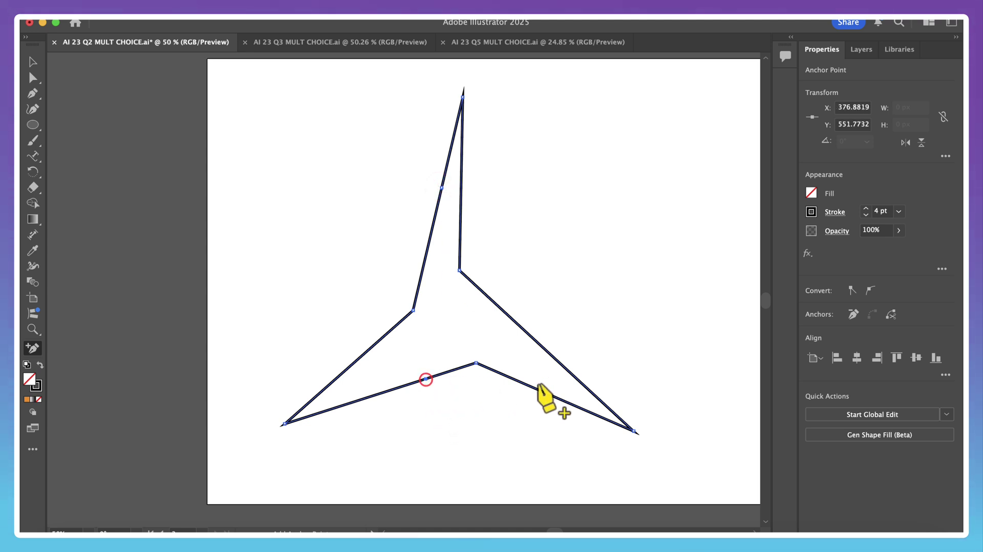
pyautogui.click(539, 390)
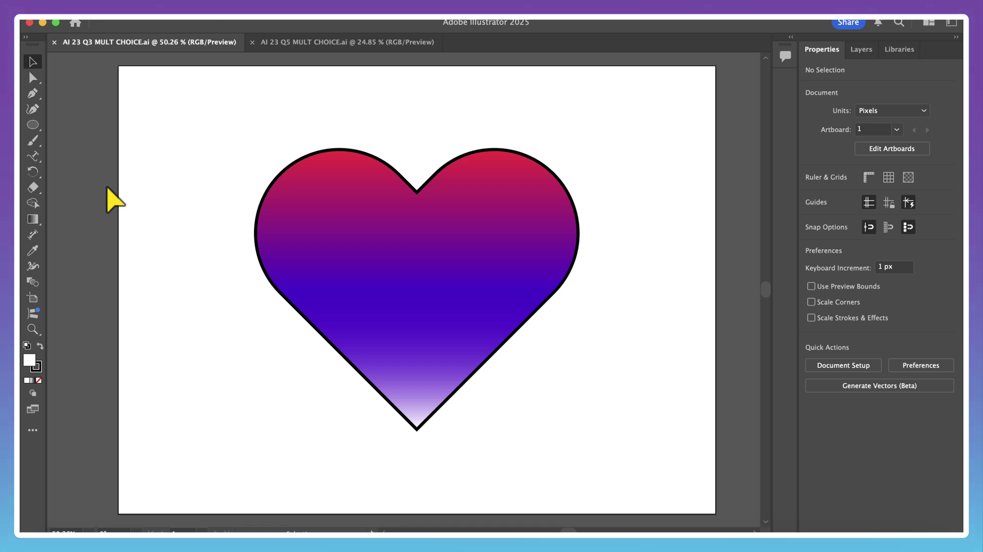
# - Open the Export As options for the gradient heart document
pyautogui.click(119, 19)
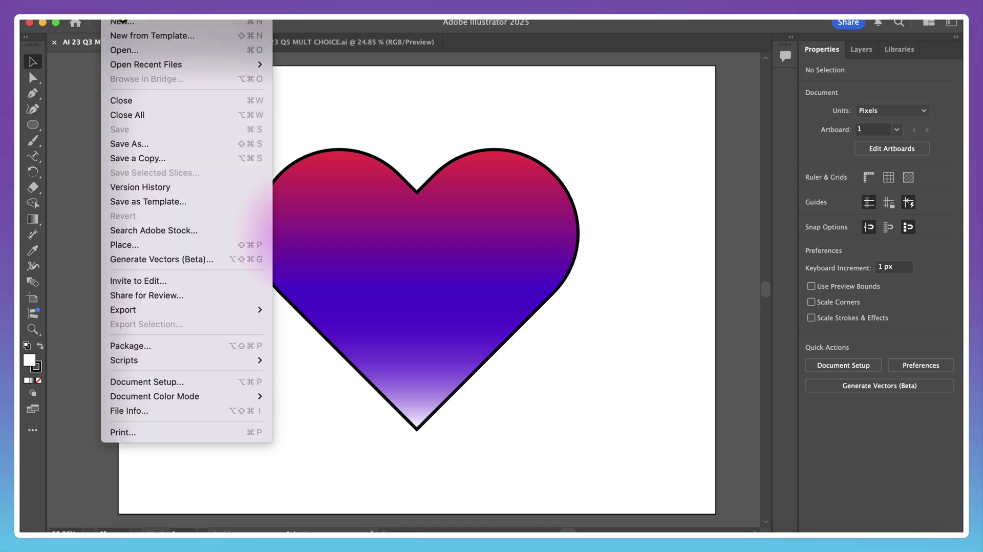
pyautogui.moveTo(158, 313)
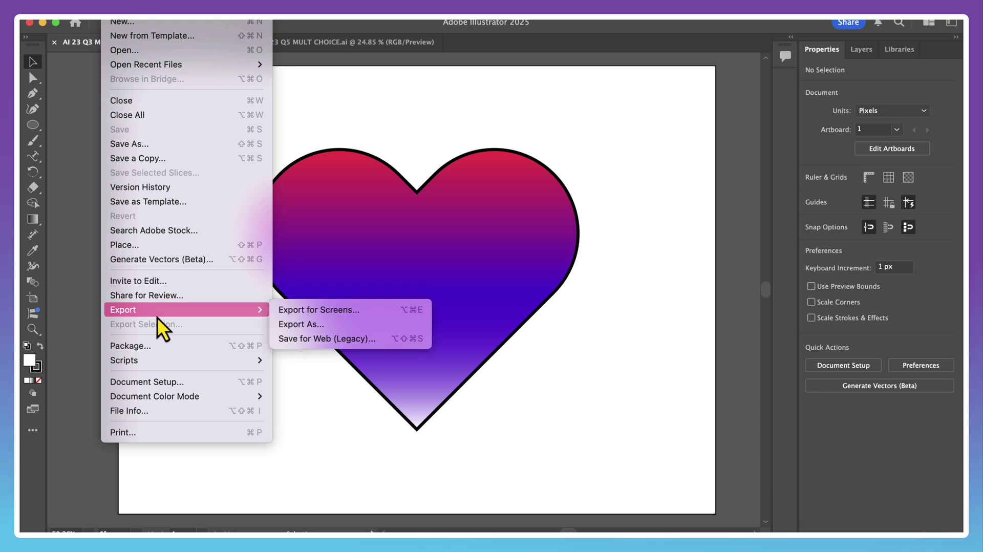
pyautogui.click(285, 324)
pyautogui.click(577, 295)
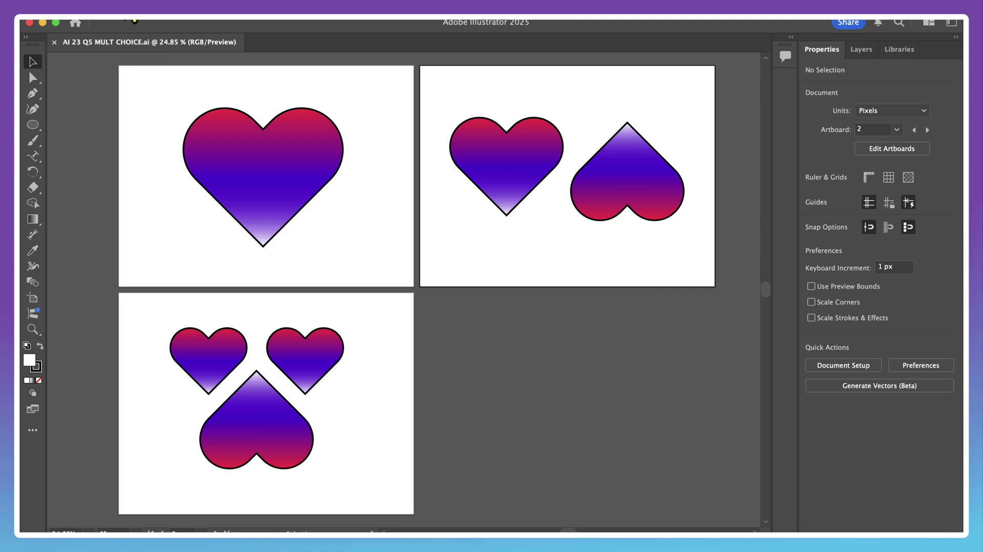
# - Open the print settings for the gradient heart document and preview the second artboard's page
pyautogui.click(134, 19)
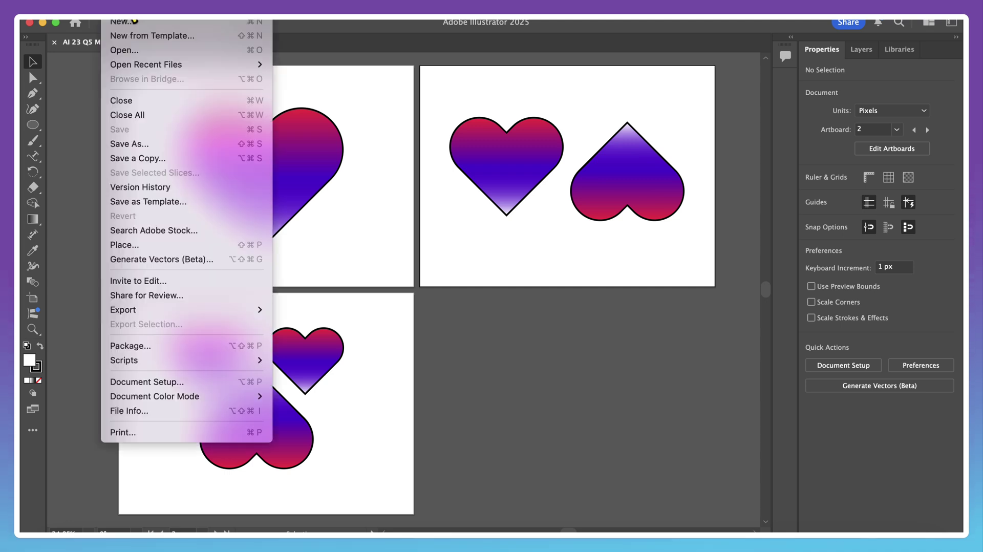
pyautogui.click(132, 435)
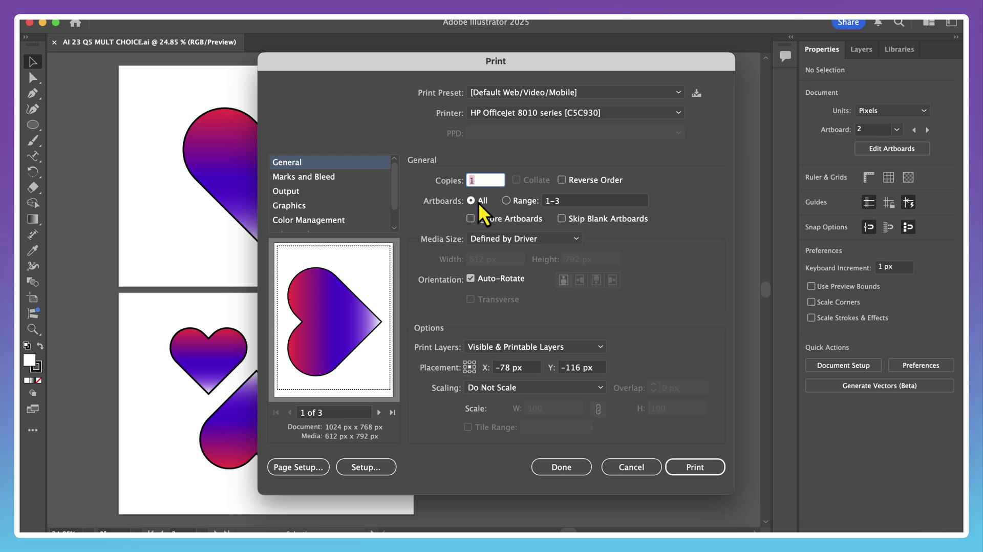
pyautogui.click(382, 415)
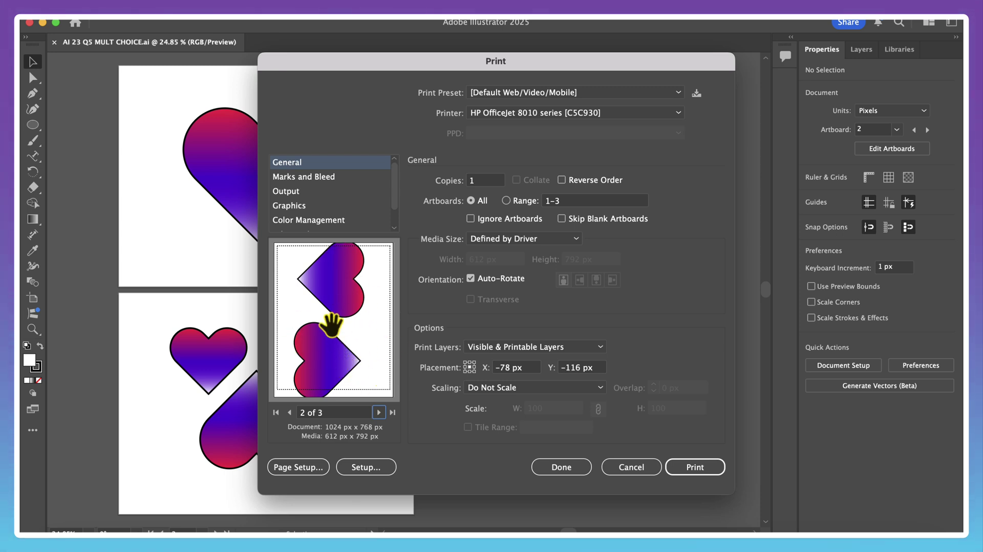
# - Set the print job to ignore artboards and reposition the heart artwork on the preview page
pyautogui.click(471, 220)
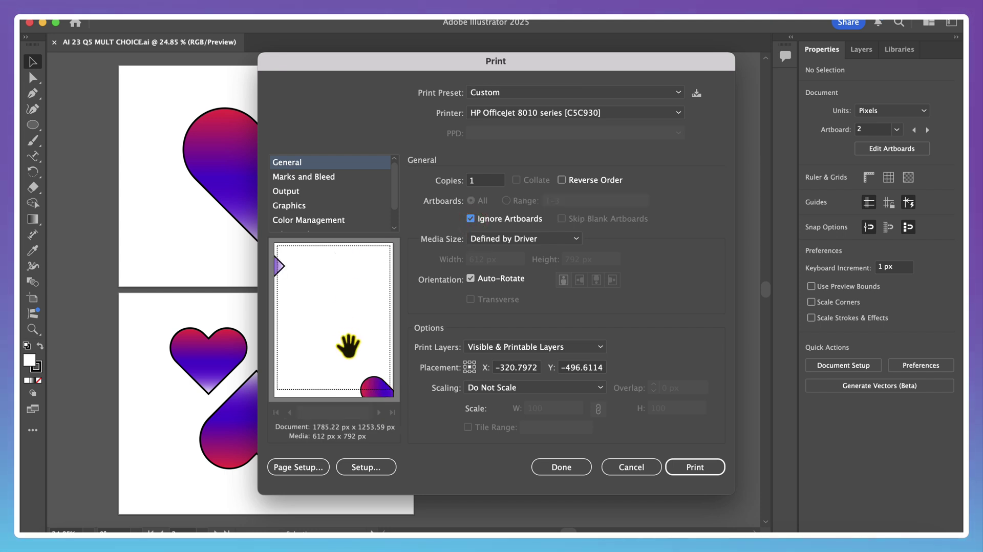
pyautogui.moveTo(323, 331); pyautogui.dragTo(334, 221)
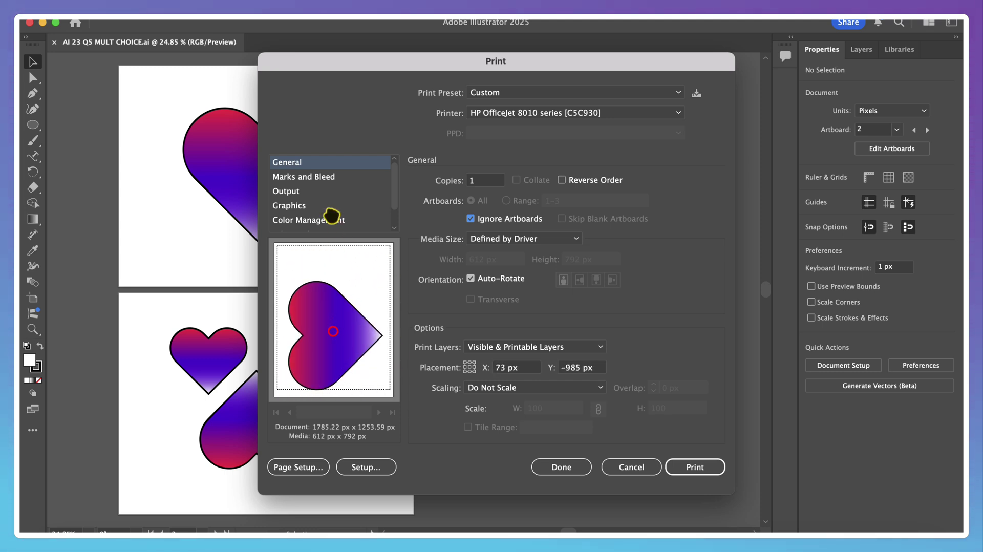
pyautogui.moveTo(349, 329); pyautogui.dragTo(316, 215)
pyautogui.moveTo(359, 345); pyautogui.dragTo(351, 395)
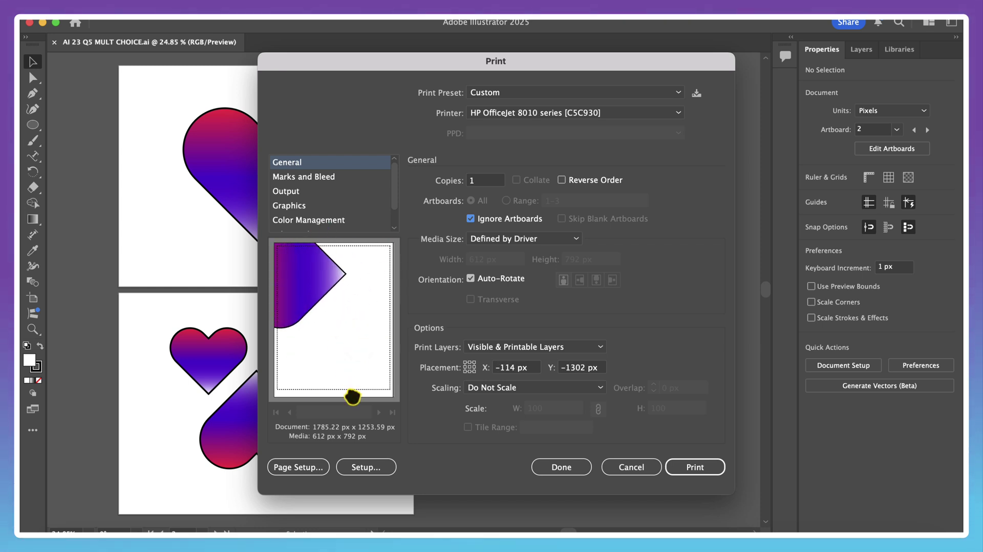
pyautogui.moveTo(373, 288); pyautogui.dragTo(340, 333)
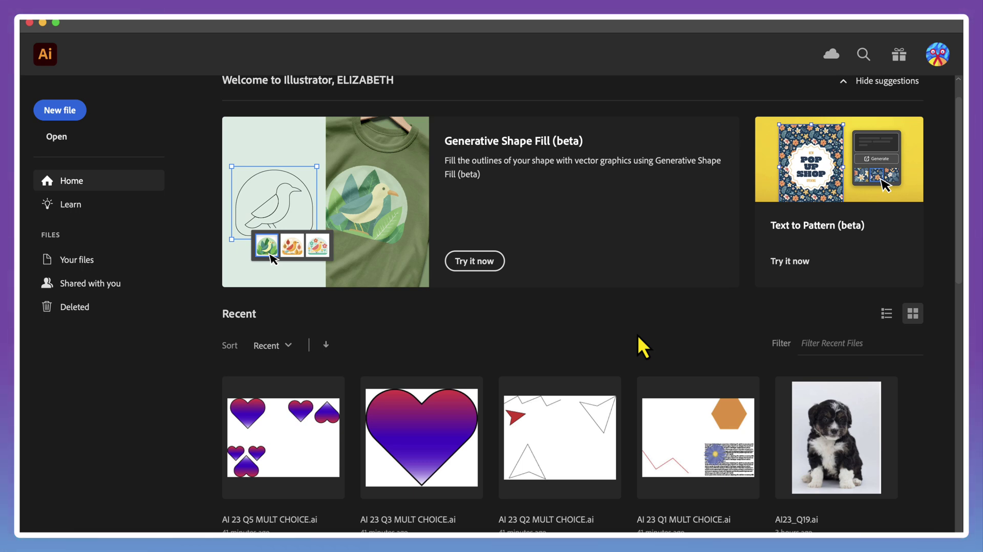
# - Open AI 23 Q4 MULT CHOICE.psd with its layers converted to objects and hidden layers imported, and show its layers
pyautogui.press('super+o')
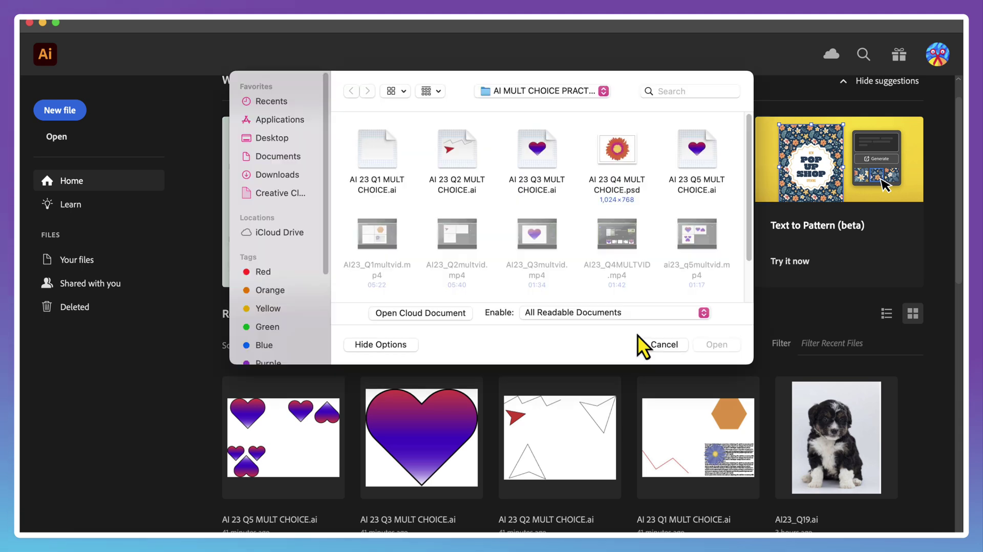
pyautogui.click(621, 162)
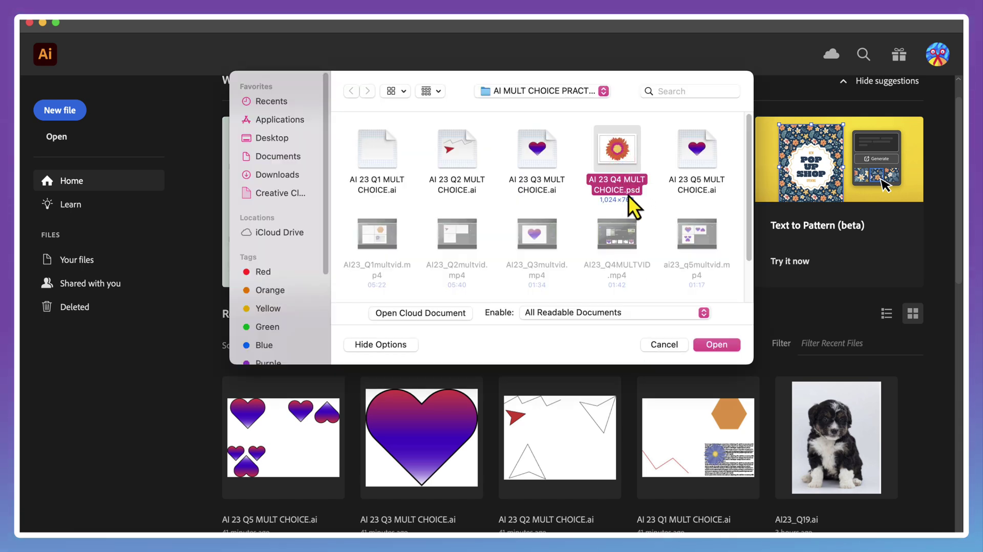
pyautogui.click(725, 346)
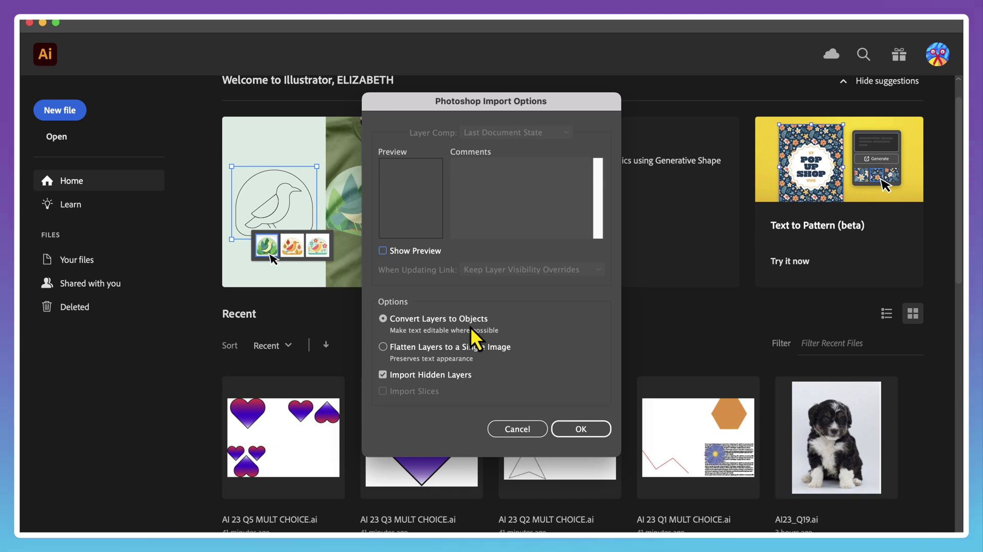
pyautogui.click(586, 428)
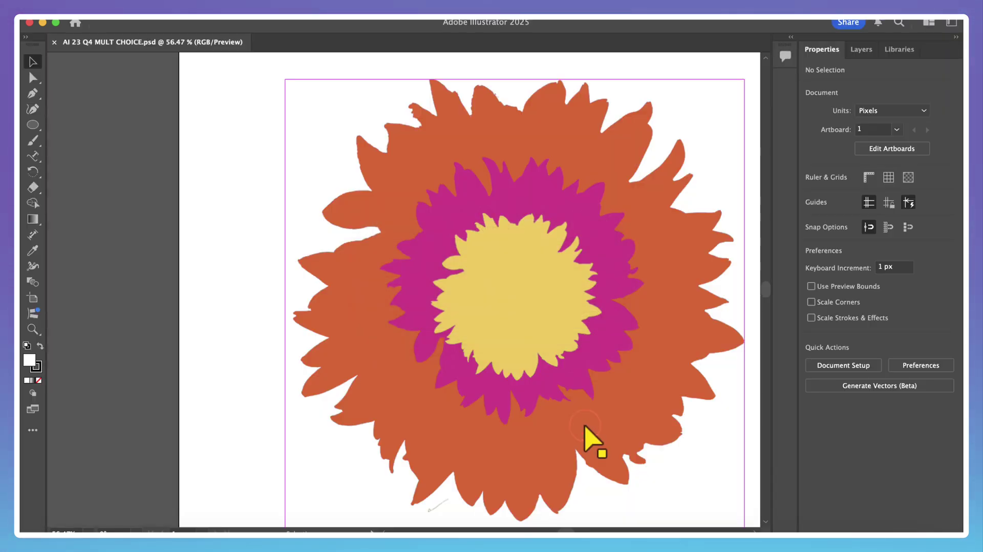
pyautogui.click(856, 51)
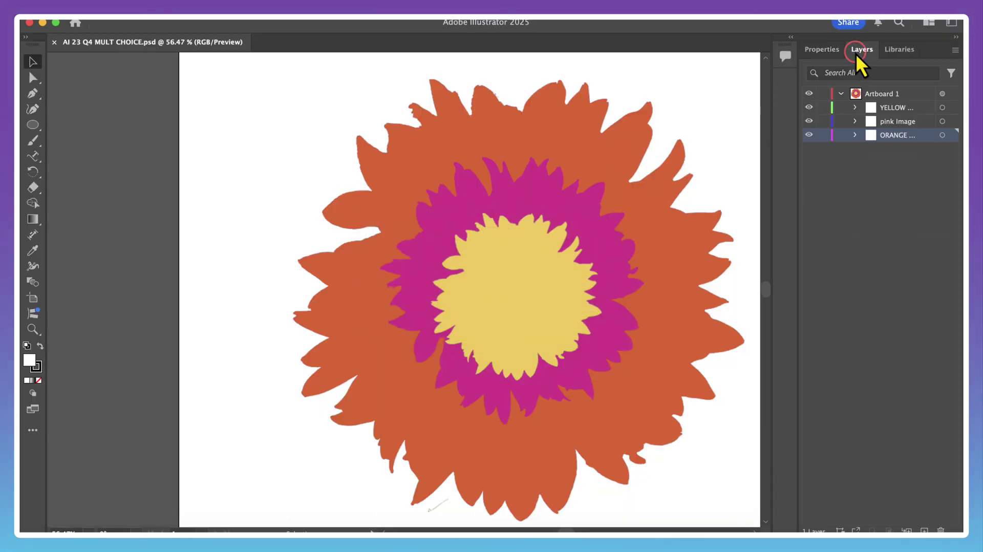
pyautogui.click(891, 107)
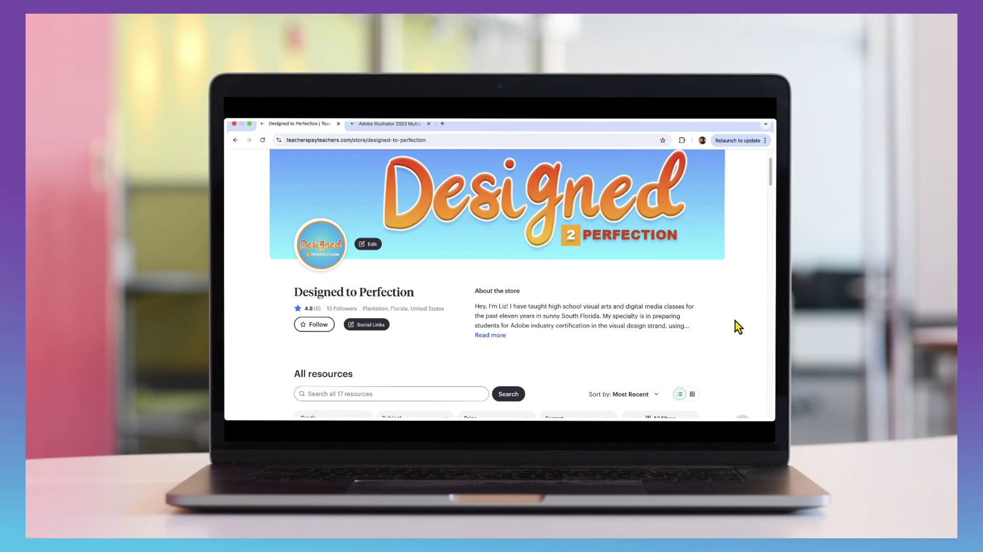
# - Look through the Designed to Perfection store's resources for the Adobe certification practice guides and bundles
pyautogui.scroll(-10, 735, 321)
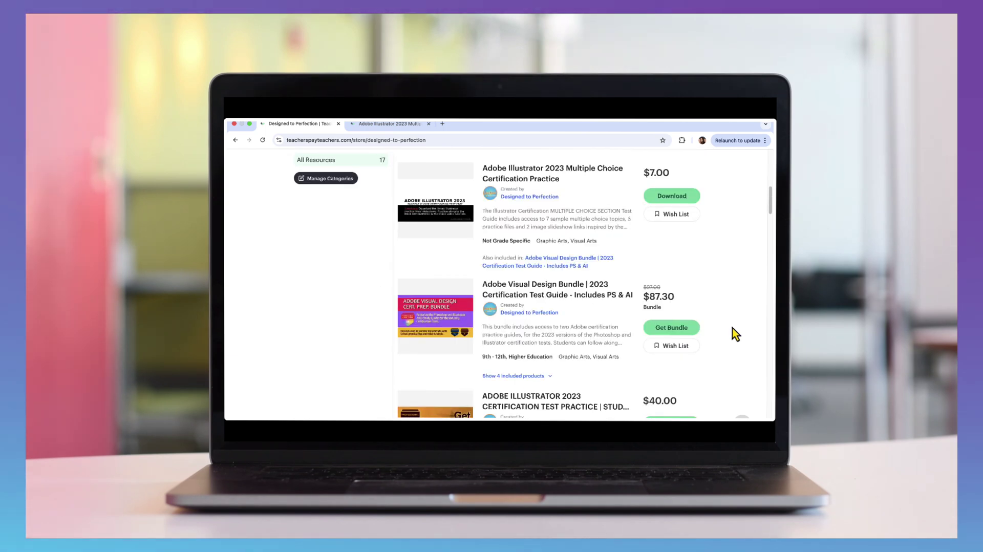
pyautogui.scroll(-4, 733, 328)
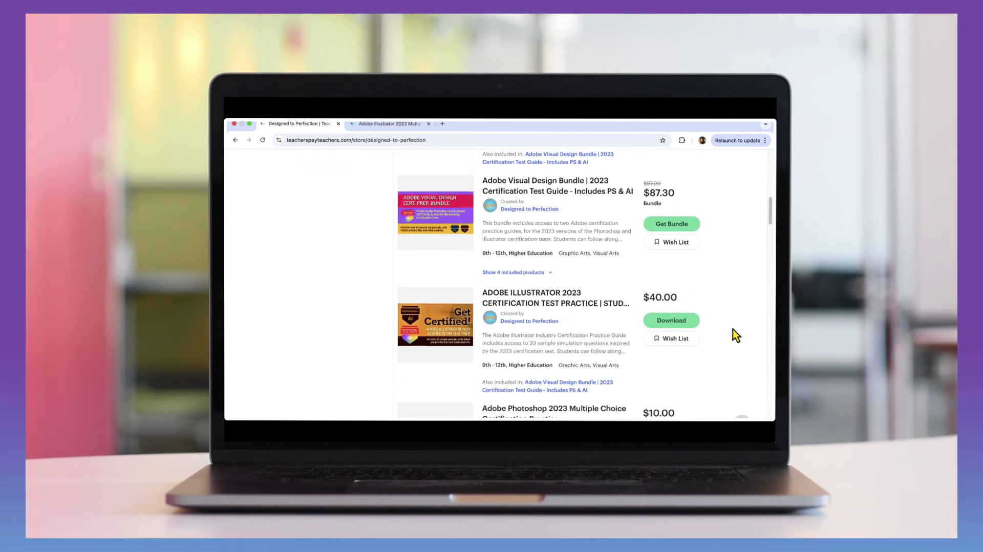
pyautogui.scroll(-1, 733, 329)
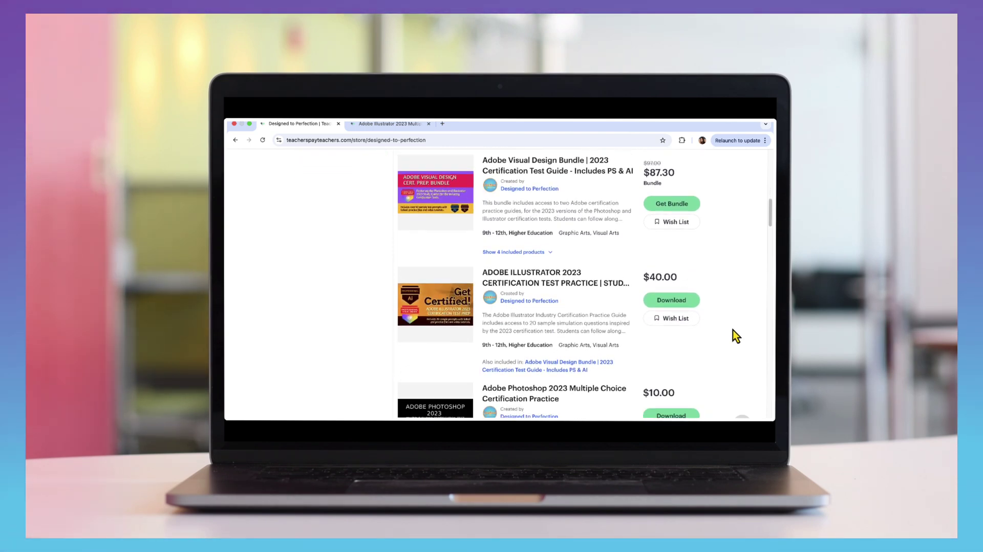
pyautogui.scroll(-5, 739, 359)
pyautogui.scroll(-1, 738, 365)
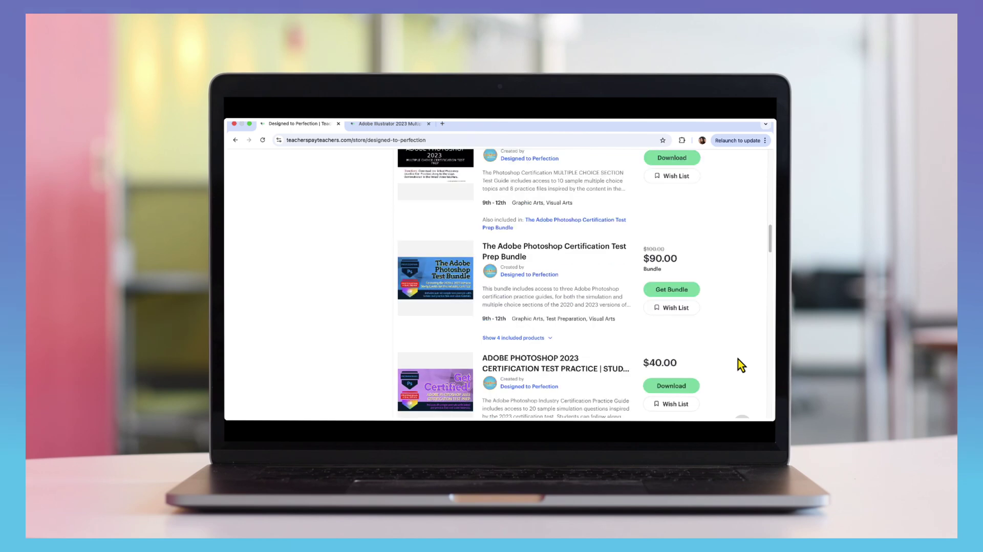
pyautogui.scroll(-3, 738, 358)
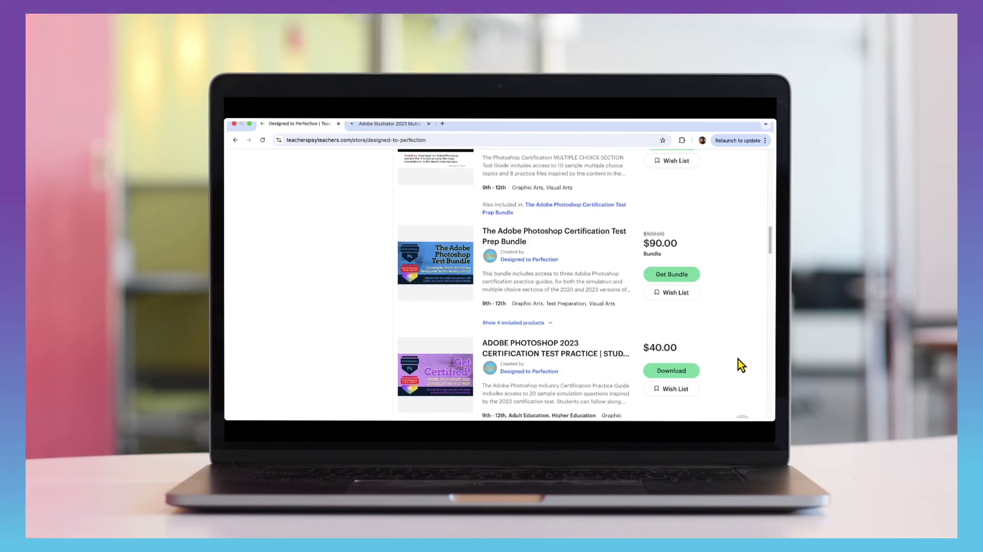
pyautogui.scroll(-6, 738, 360)
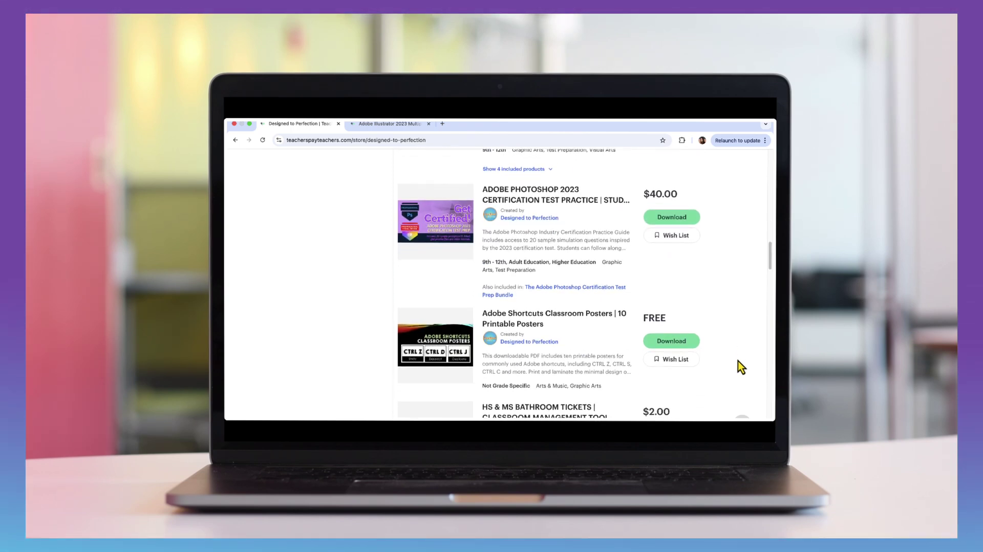
pyautogui.scroll(-4, 738, 361)
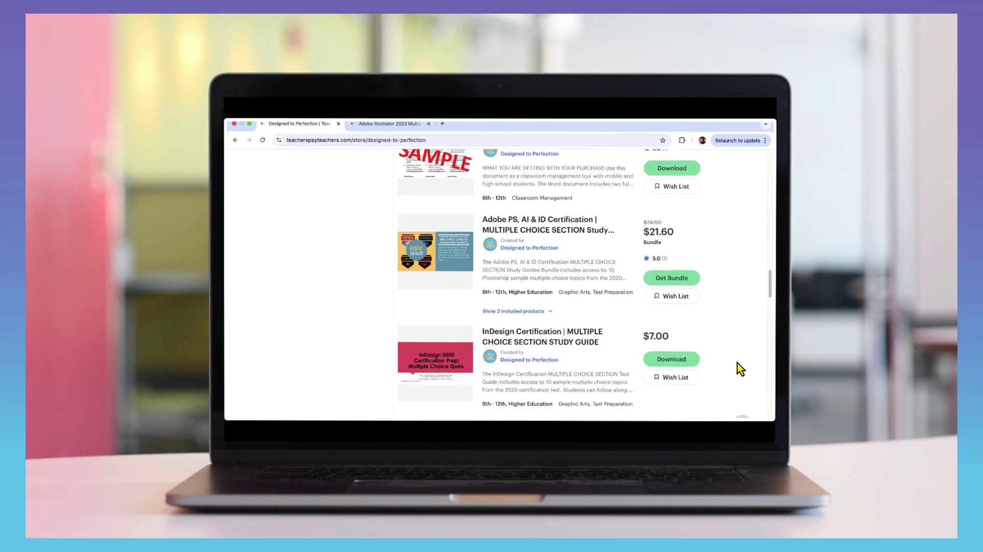
pyautogui.scroll(1, 738, 364)
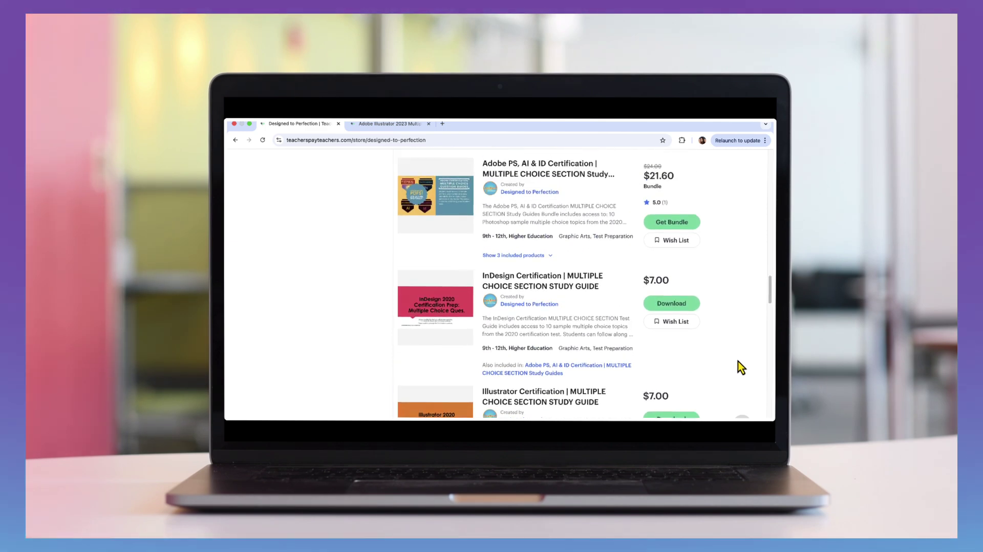
pyautogui.scroll(15, 770, 299)
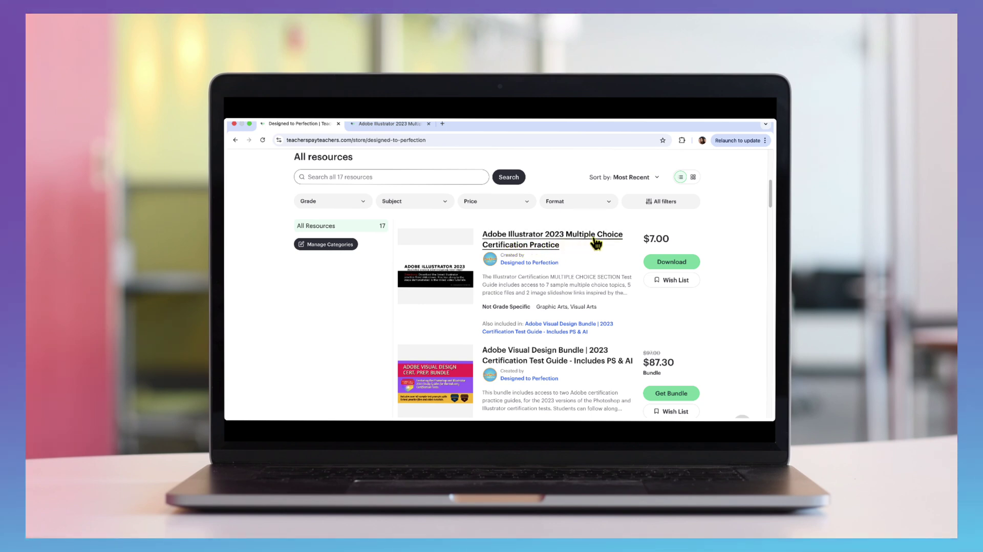
# - Open the Adobe Illustrator 2023 Multiple Choice Certification Practice listing and look through its preview slides
pyautogui.click(535, 244)
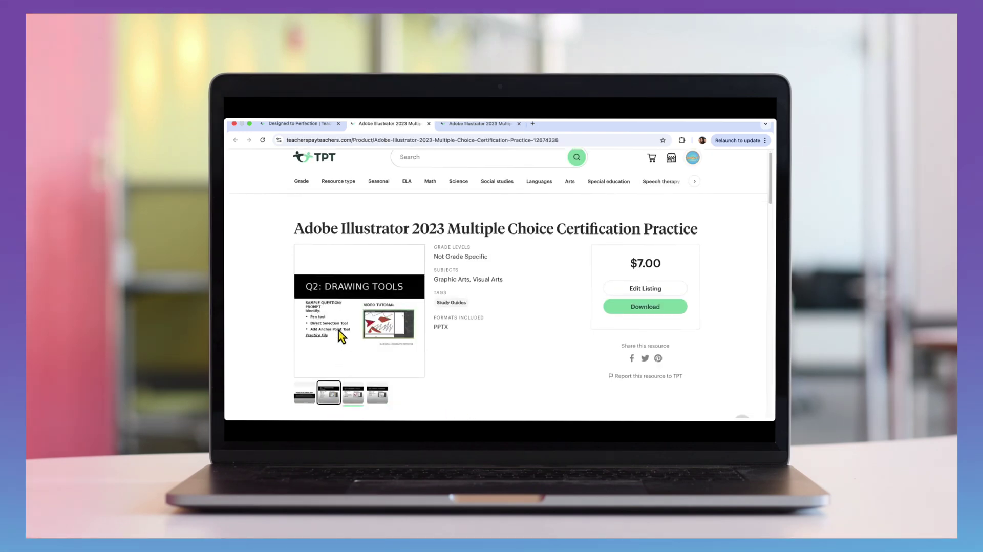
pyautogui.click(360, 397)
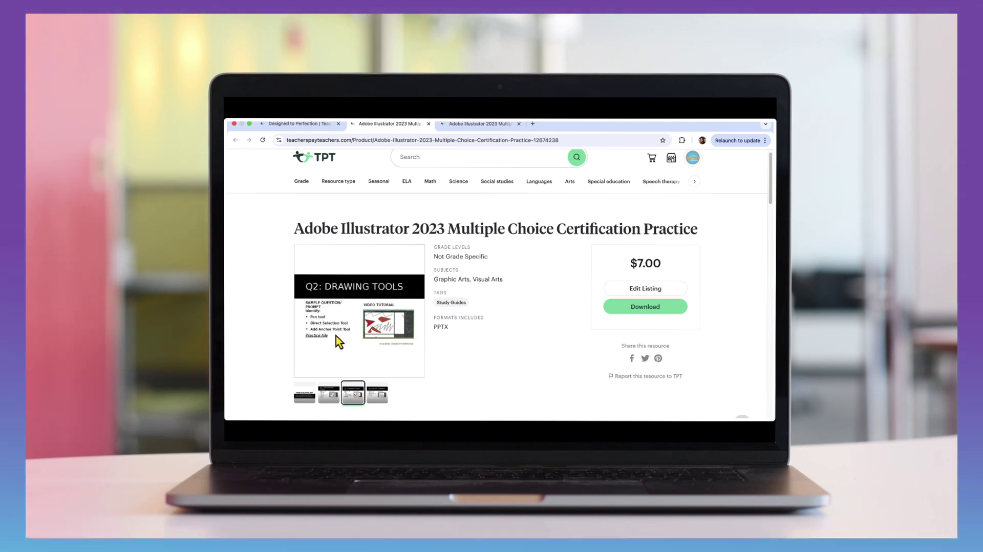
pyautogui.click(374, 397)
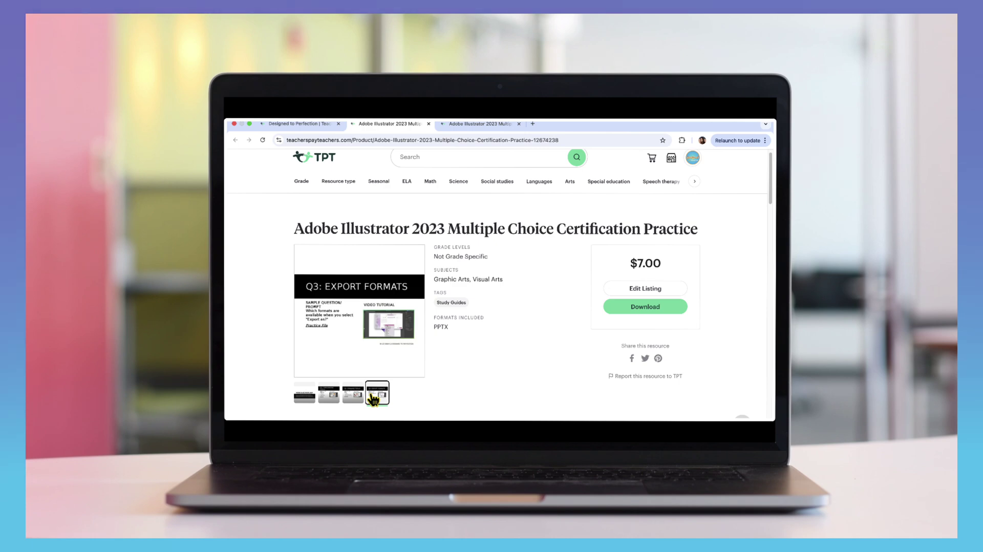
pyautogui.click(349, 398)
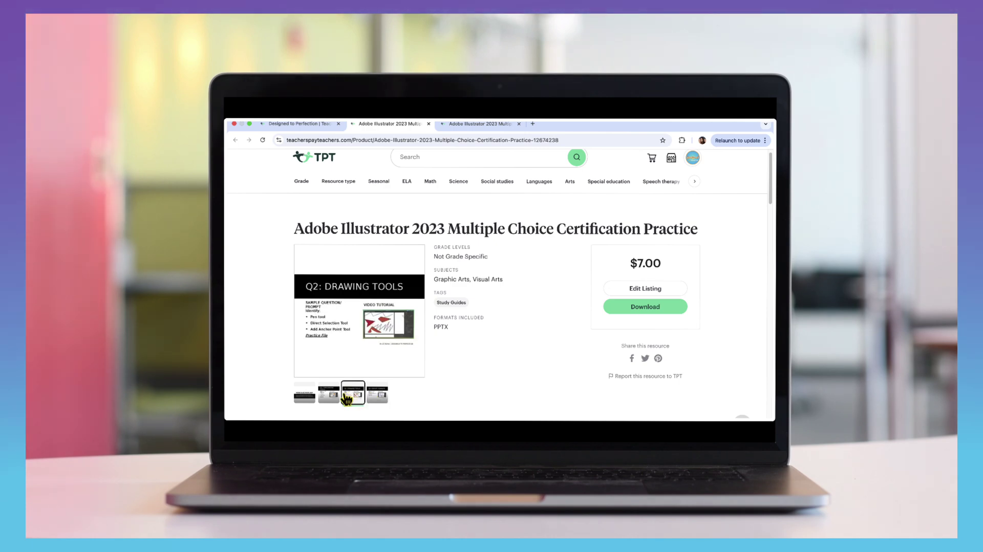
pyautogui.click(329, 398)
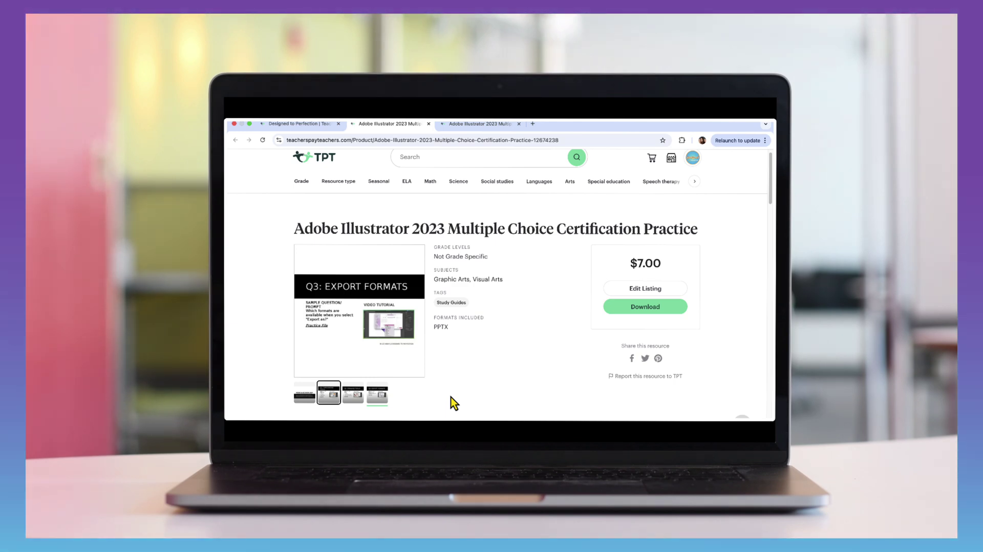
# - Return to the Designed to Perfection store page, skim its resource list and go back to the store banner
pyautogui.click(314, 127)
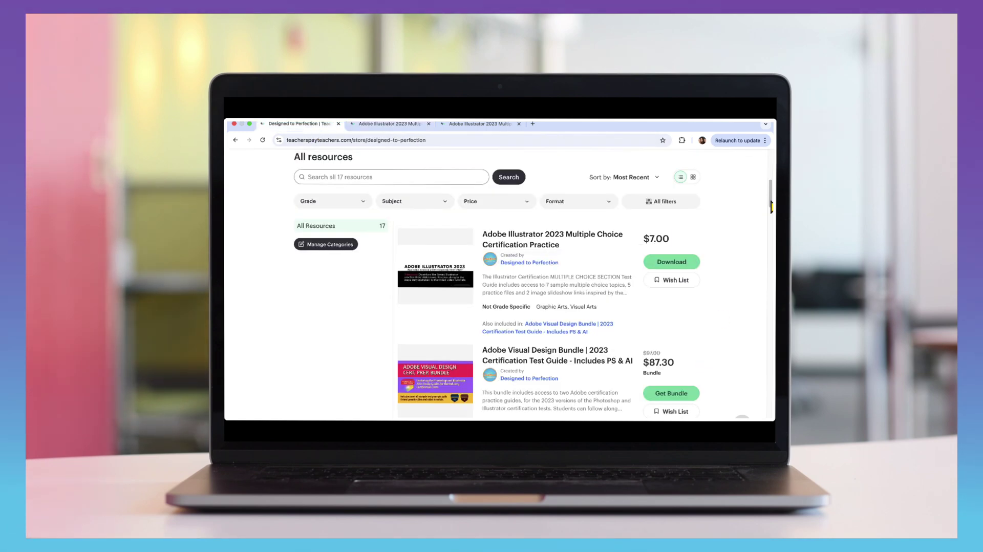
pyautogui.scroll(-3, 771, 218)
pyautogui.scroll(-5, 771, 218)
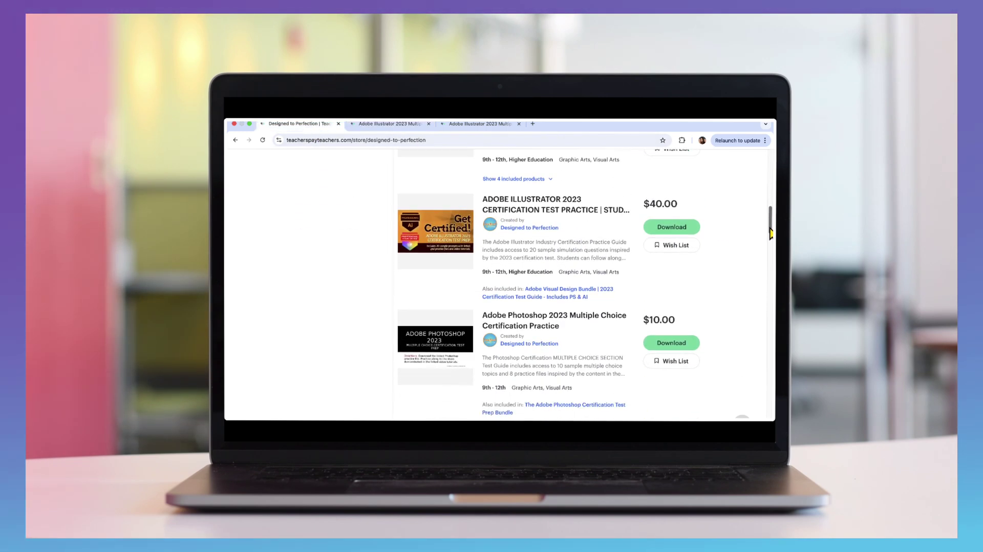
pyautogui.scroll(4, 771, 218)
pyautogui.moveTo(771, 219); pyautogui.dragTo(772, 177)
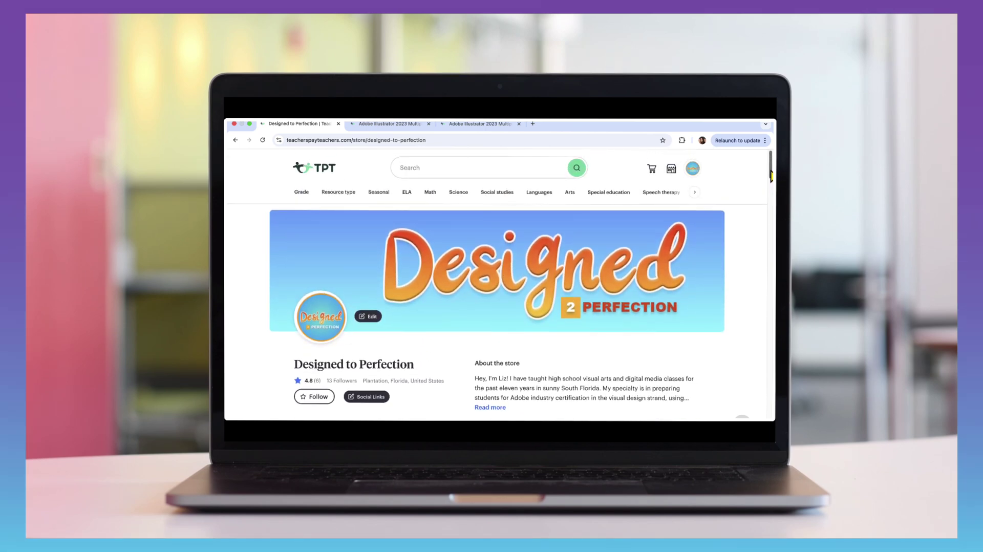